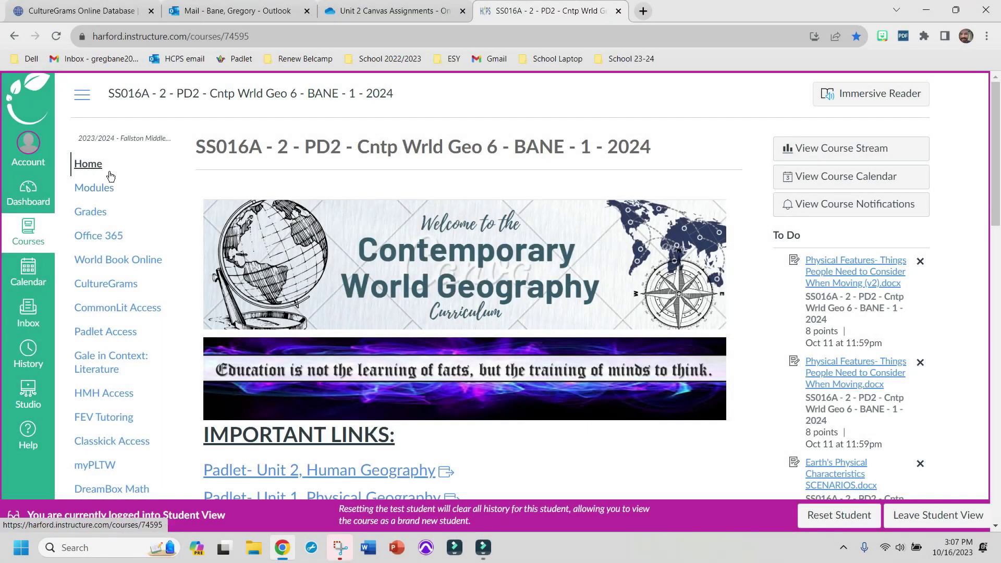
# Open the Adaptation- Recipes from Around the World item under MB Unit 2 in Modules.
pyautogui.click(98, 188)
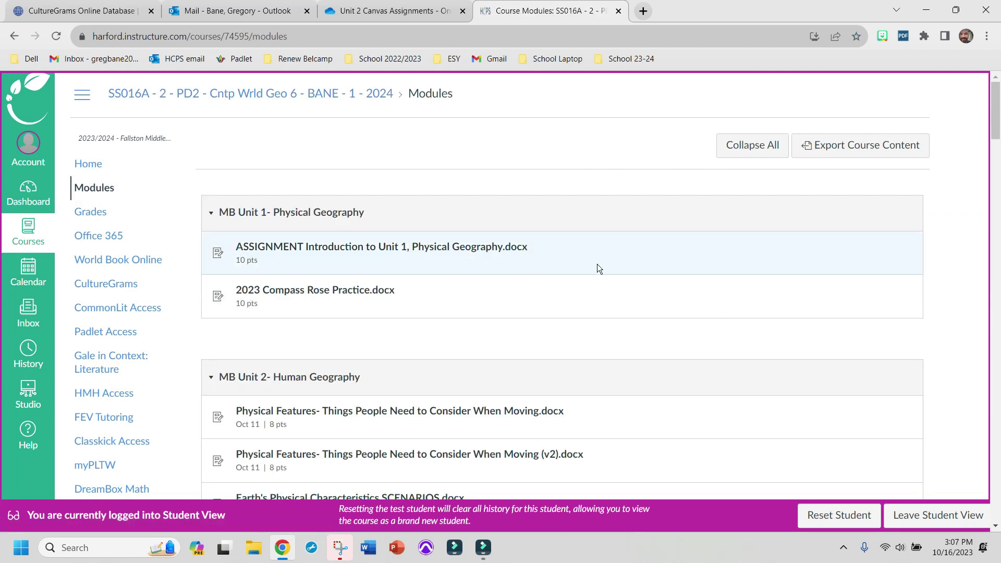
pyautogui.scroll(-3, 722, 259)
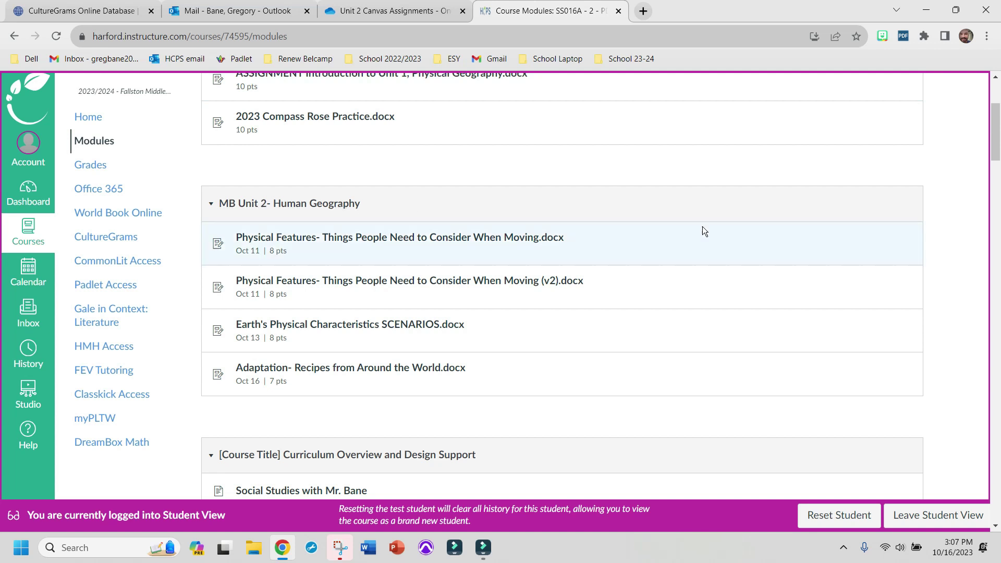
pyautogui.scroll(-2, 714, 249)
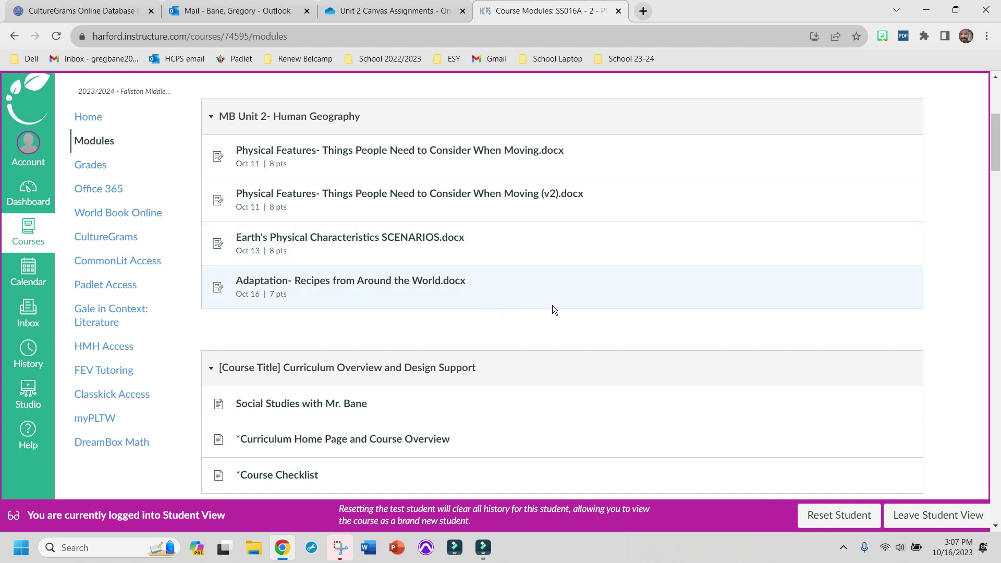
pyautogui.click(381, 283)
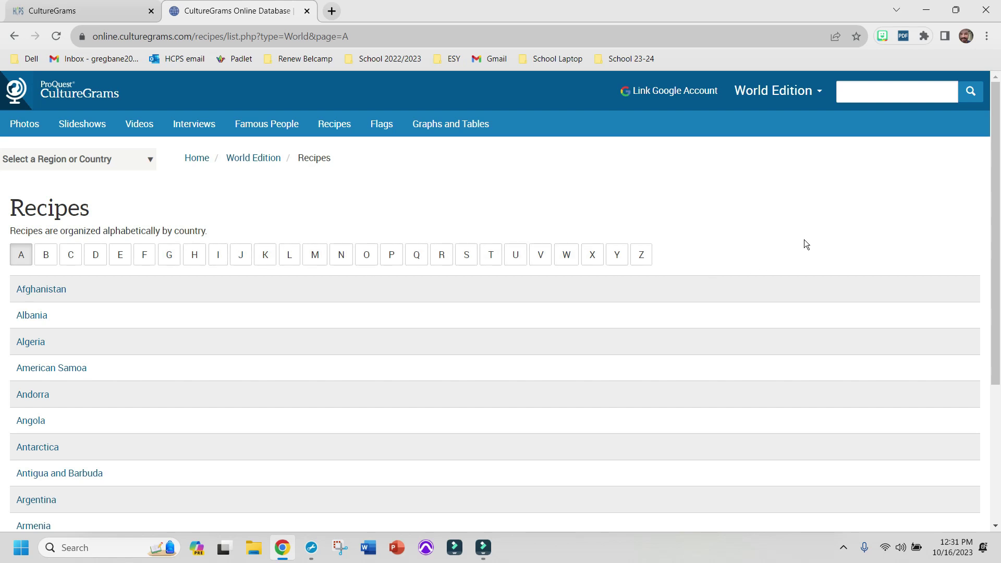
# Browse recipe countries under J, P and D, then list S countries down to Singapore.
pyautogui.click(241, 255)
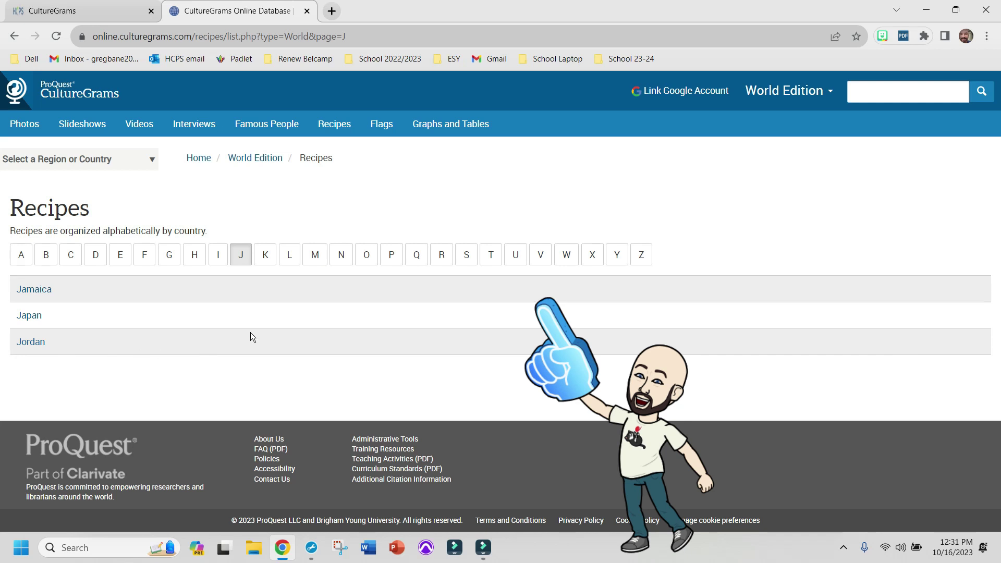
pyautogui.click(392, 256)
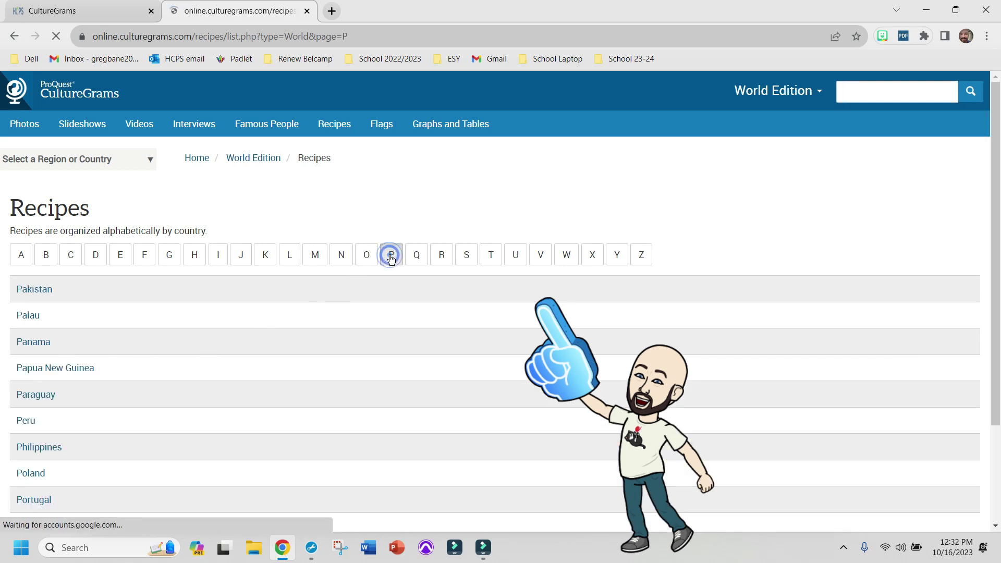
pyautogui.scroll(-3, 309, 391)
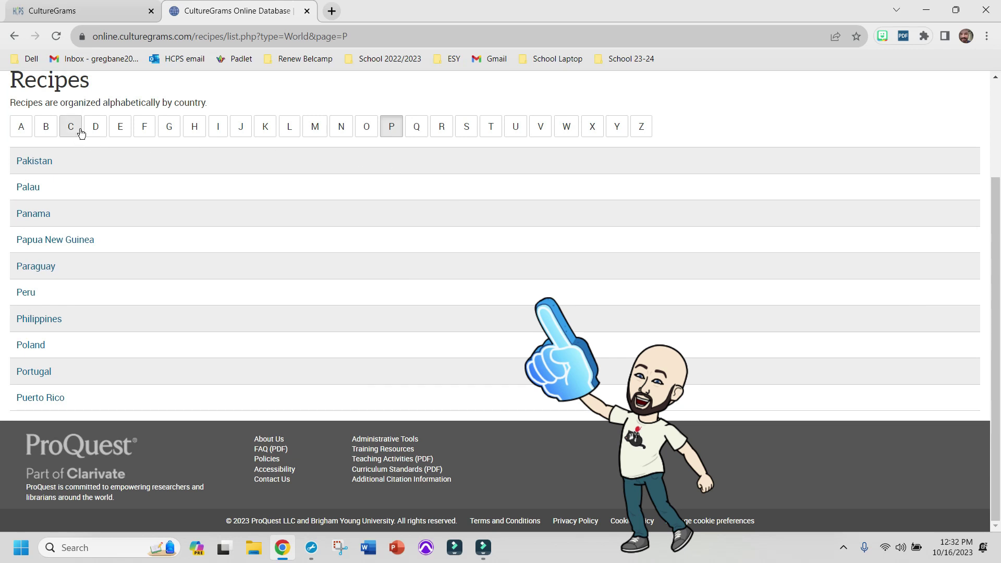
pyautogui.click(95, 126)
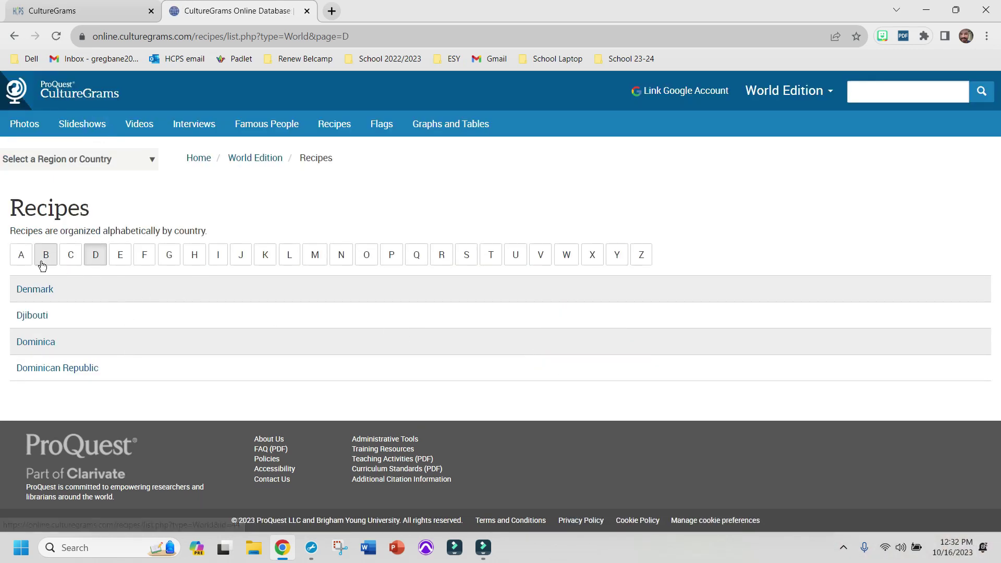
pyautogui.click(467, 260)
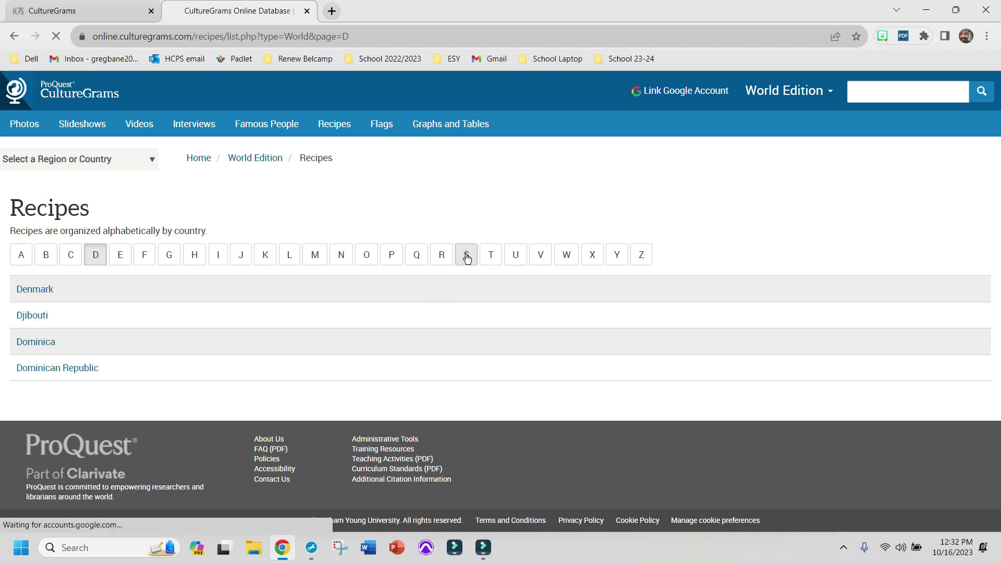
pyautogui.scroll(-2, 375, 413)
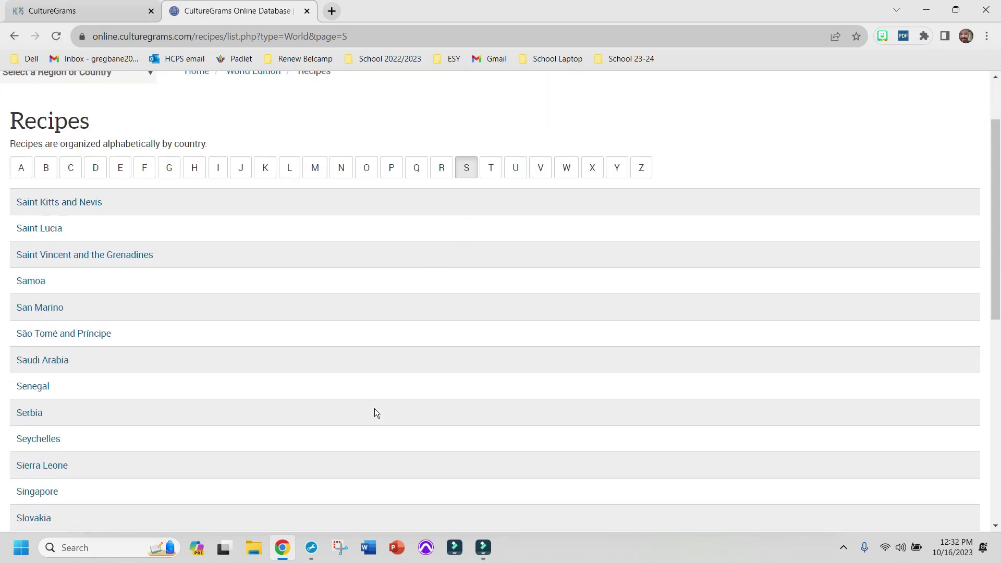
pyautogui.scroll(-2, 376, 366)
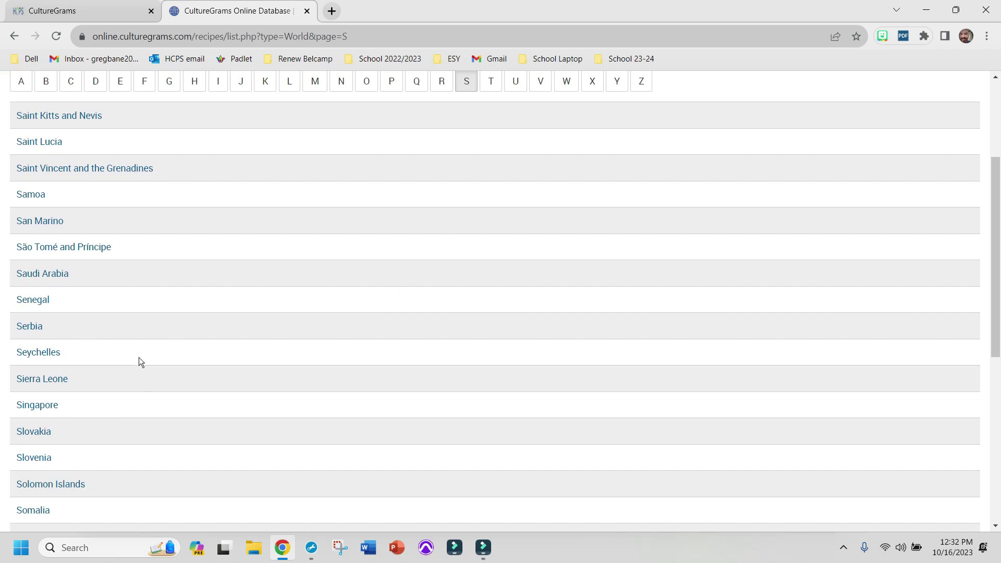
pyautogui.scroll(-2, 158, 292)
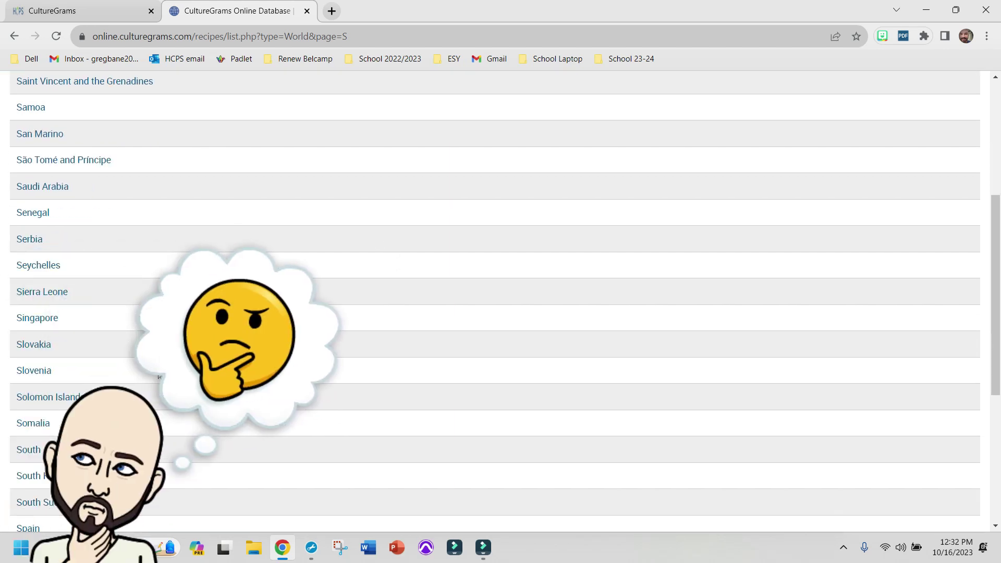
pyautogui.scroll(-2, 152, 400)
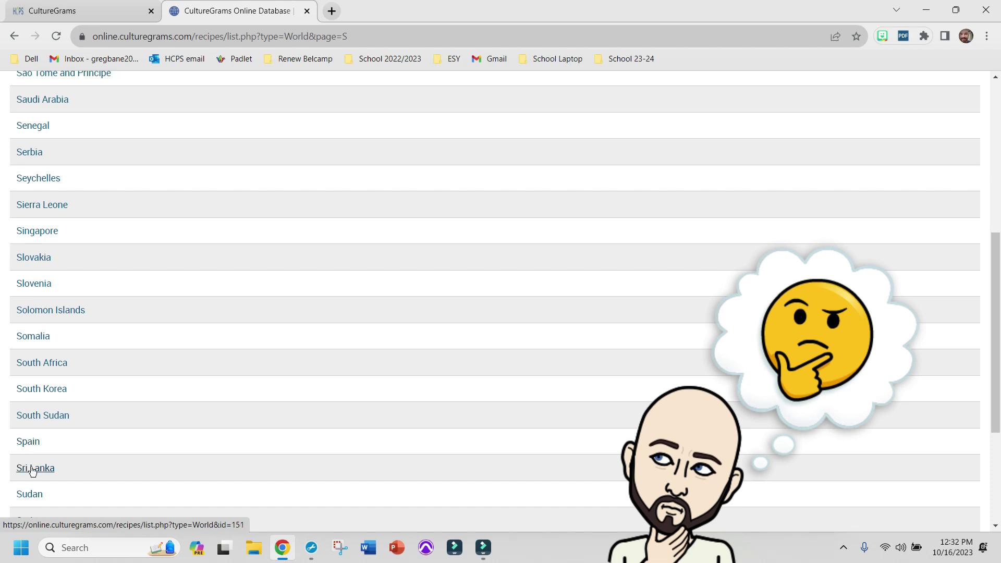
# Open Singapore's recipes, scroll to the Bread section and select the Roti Prata title.
pyautogui.click(45, 234)
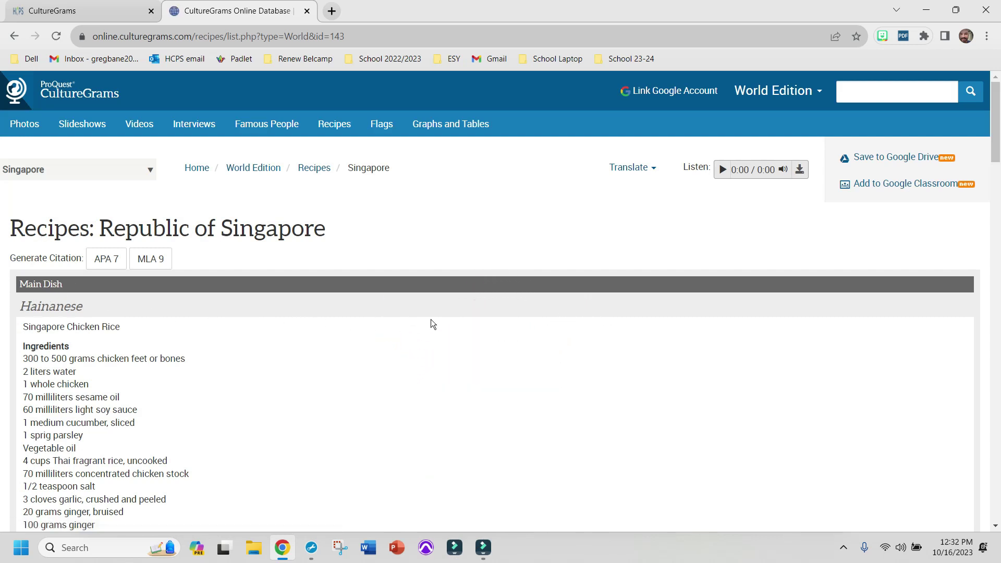
pyautogui.moveTo(996, 125); pyautogui.dragTo(998, 186)
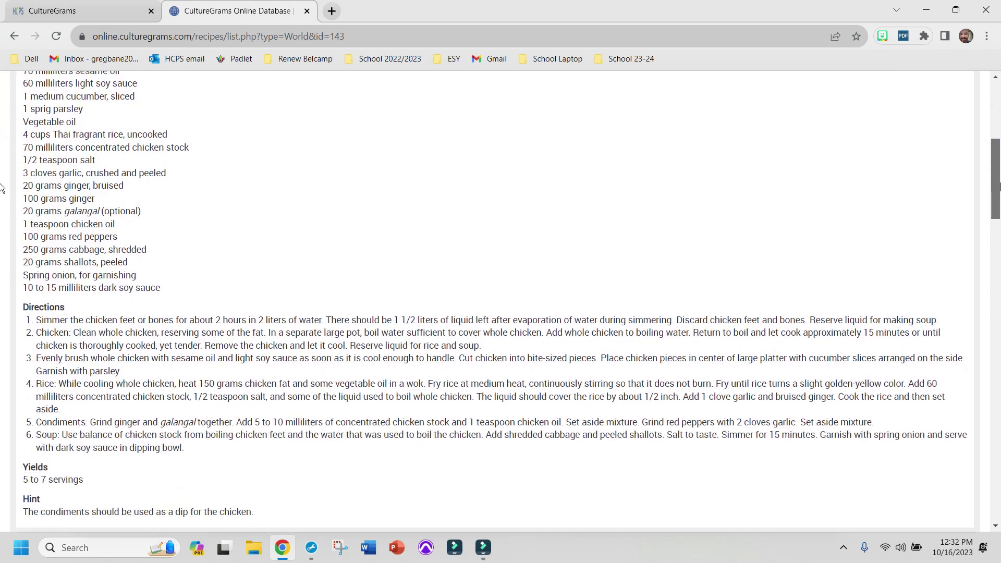
pyautogui.moveTo(997, 186); pyautogui.dragTo(997, 251)
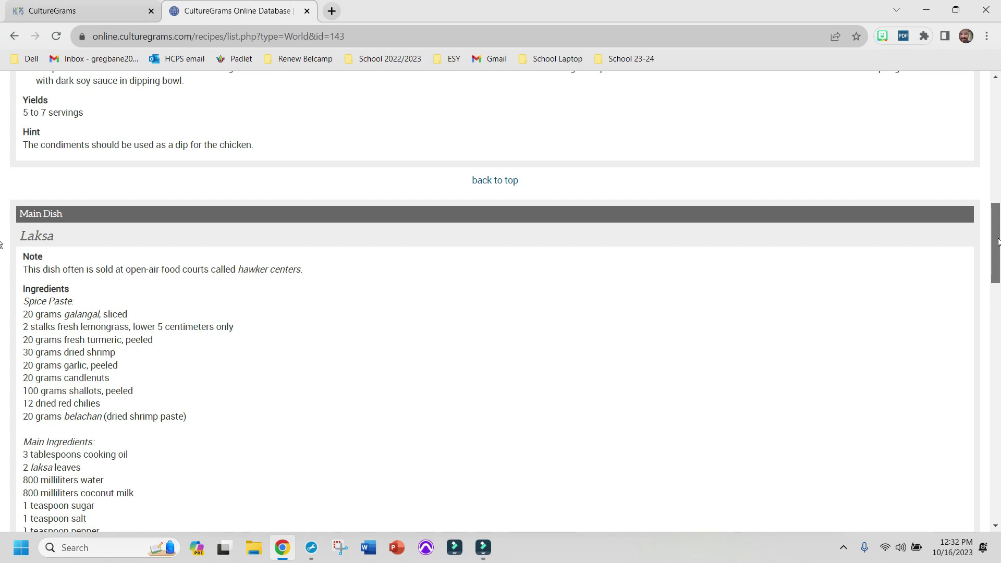
pyautogui.moveTo(999, 242); pyautogui.dragTo(969, 368)
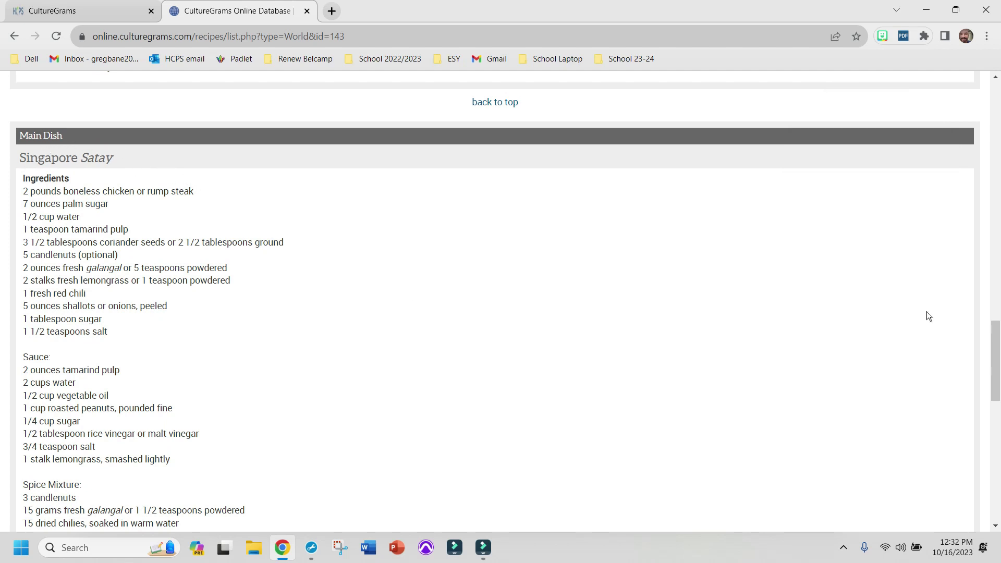
pyautogui.moveTo(996, 334); pyautogui.dragTo(997, 446)
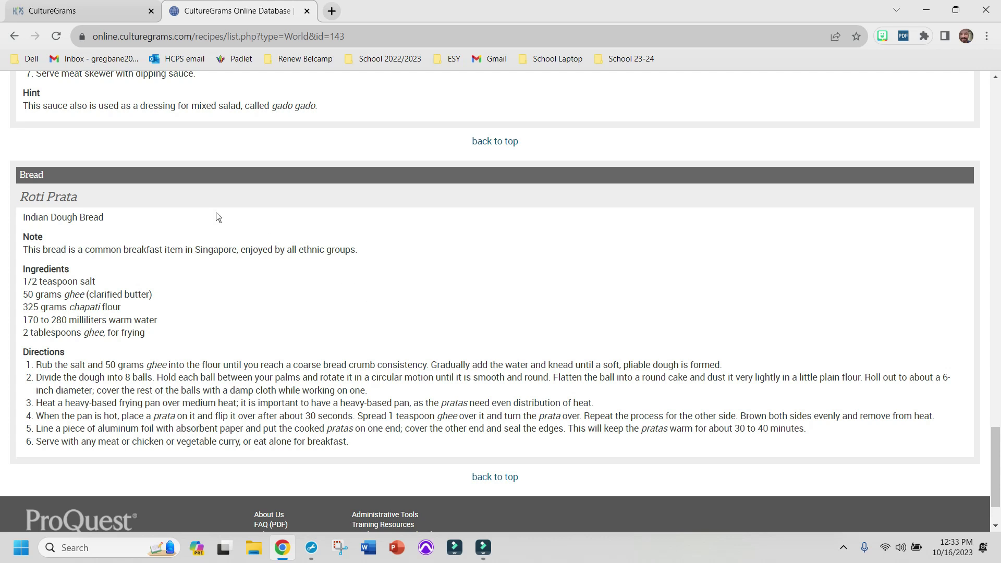
pyautogui.moveTo(78, 197); pyautogui.dragTo(20, 198)
pyautogui.hotkey('ctrl', 'c')
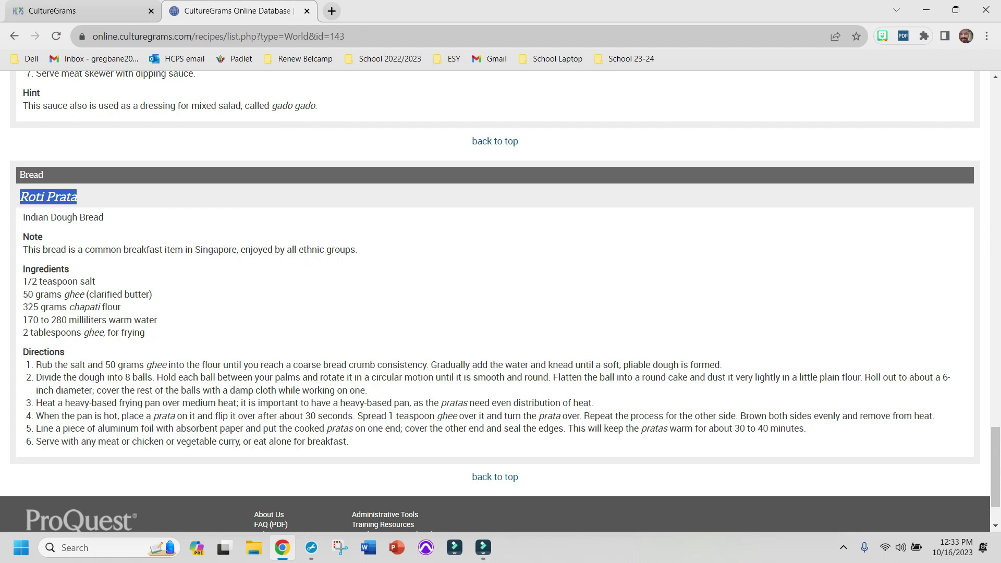
# Search Google for roti prata in a new tab and show the image results.
pyautogui.click(332, 11)
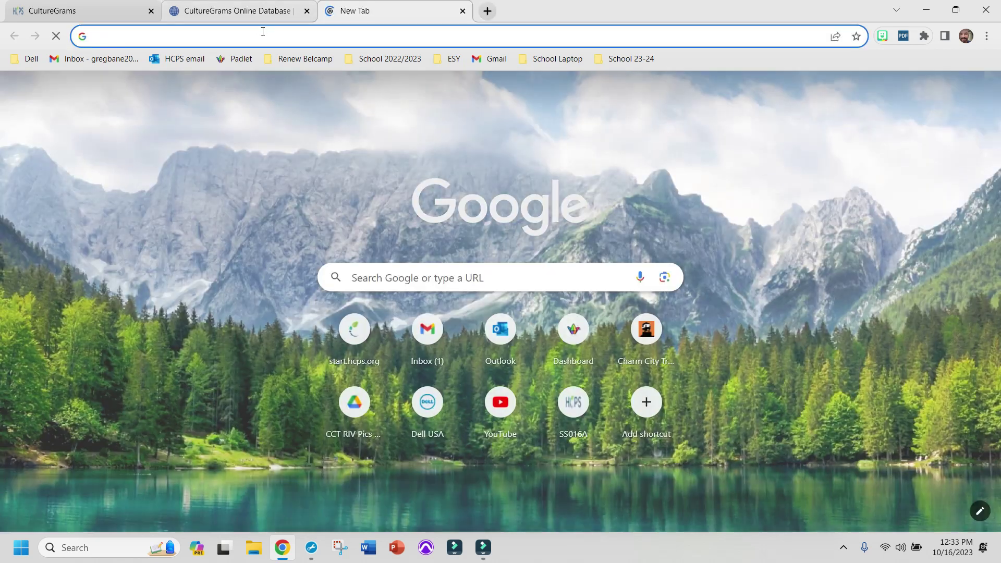
pyautogui.click(261, 35)
pyautogui.hotkey('ctrl', 'v')
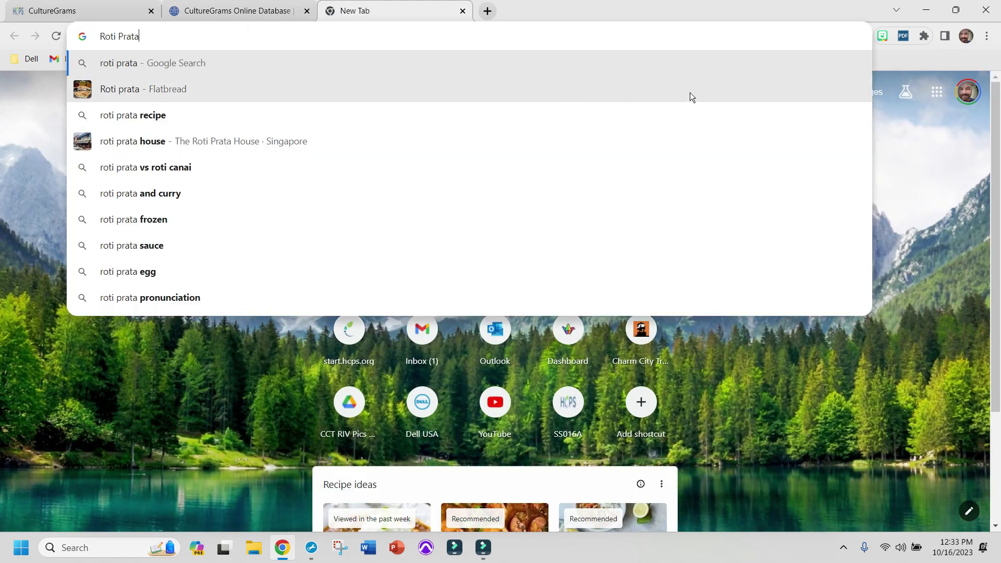
pyautogui.click(690, 92)
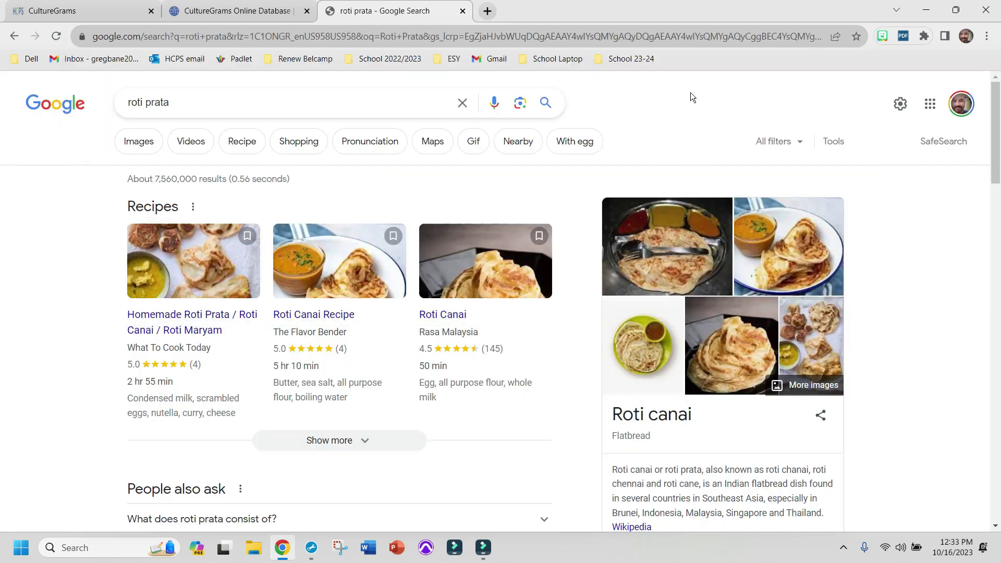
pyautogui.click(137, 147)
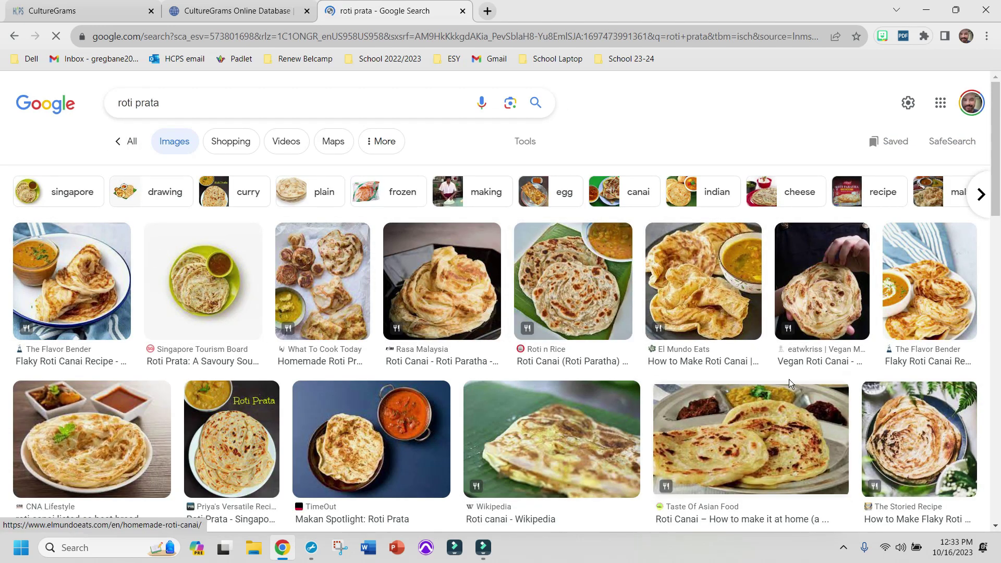
pyautogui.scroll(-1, 790, 379)
pyautogui.scroll(-7, 789, 382)
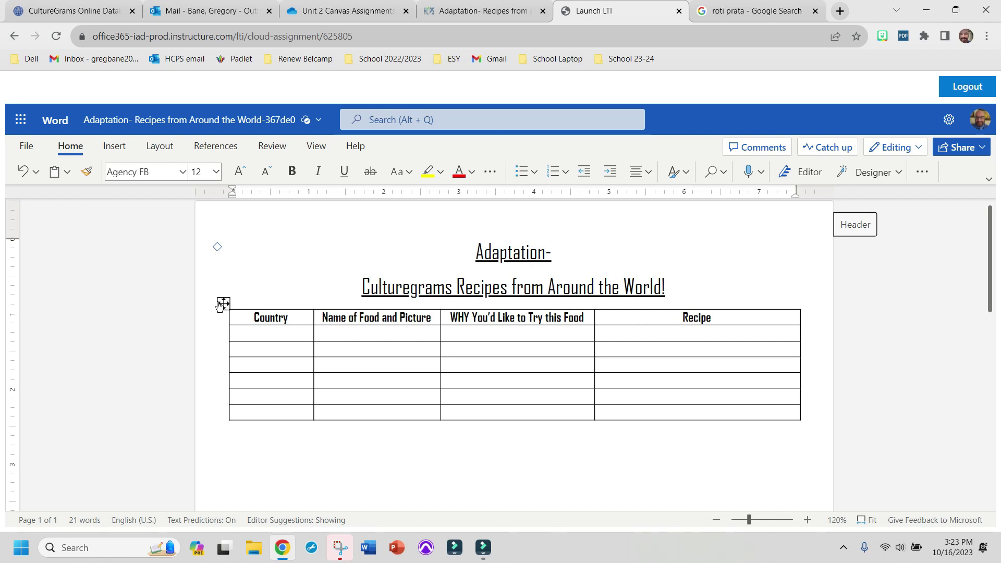
# Enter Singapore in the table's first Country cell and enlarge the document view.
pyautogui.click(273, 335)
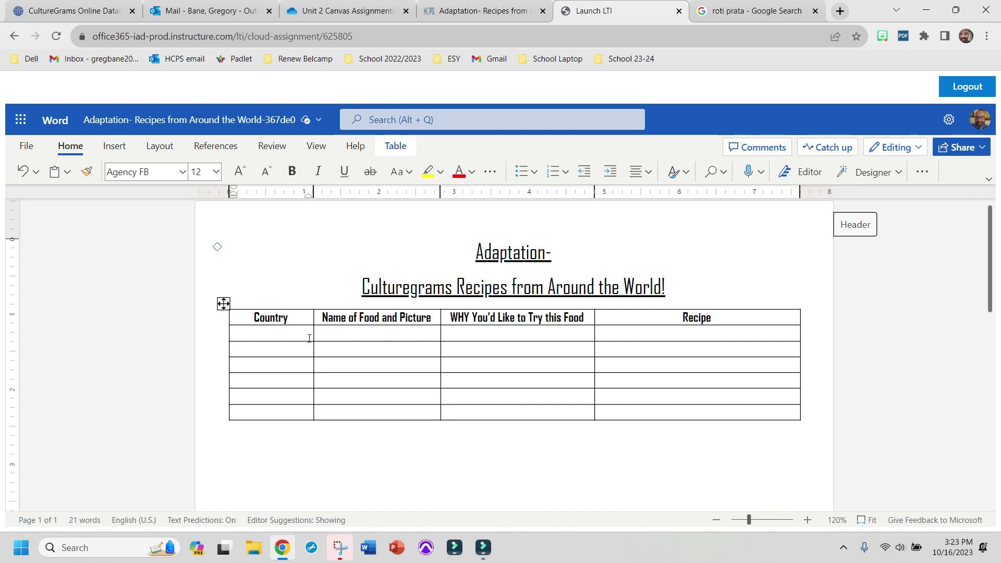
pyautogui.write('Sin')
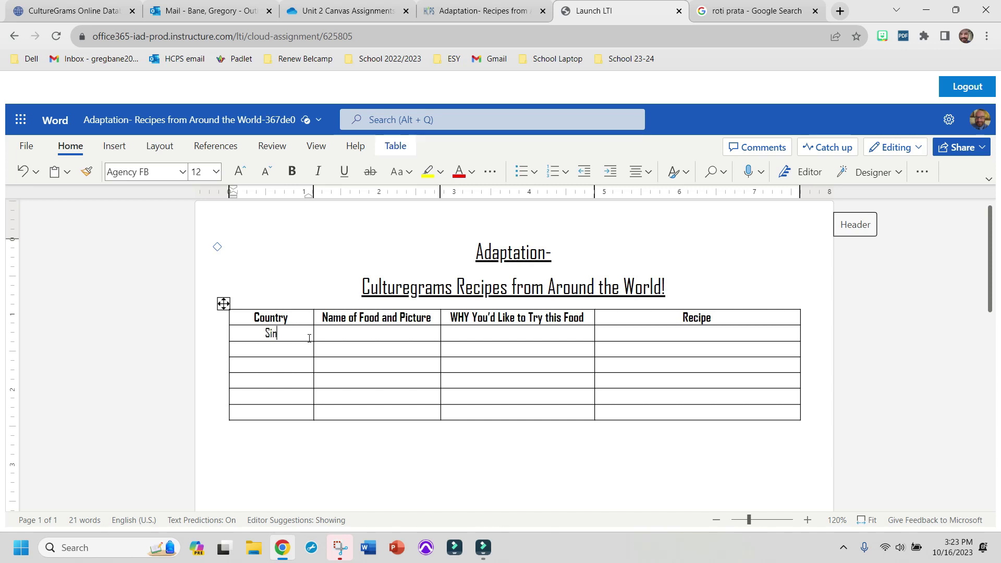
pyautogui.write('gapore')
pyautogui.click(807, 521)
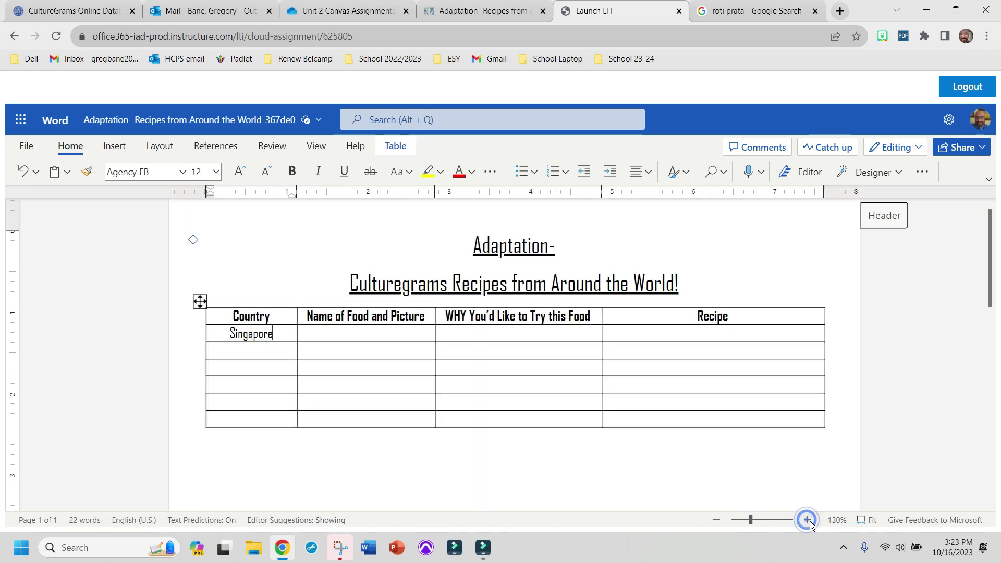
pyautogui.click(810, 521)
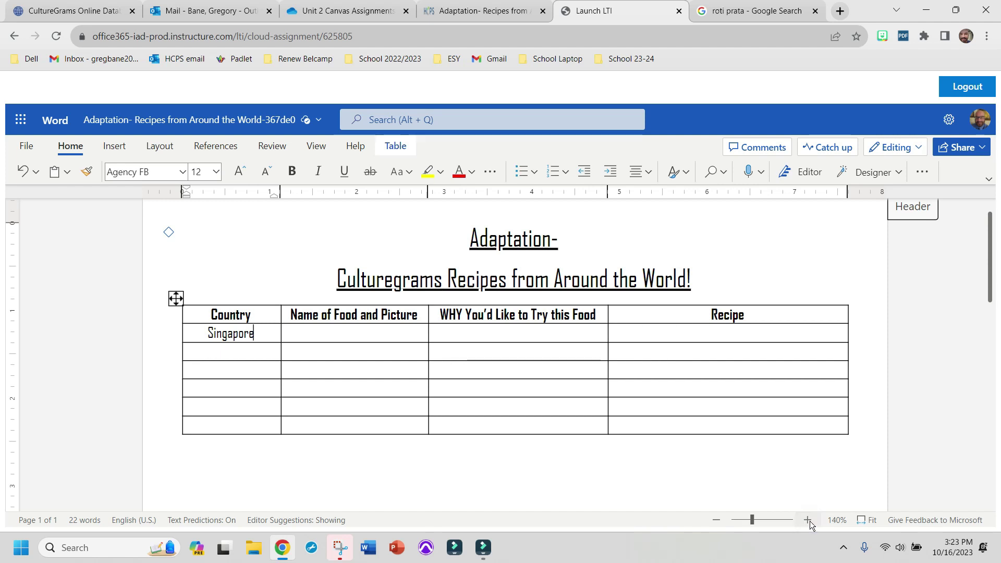
# Type Roti Prata with a blank line below in the Name of Food cell.
pyautogui.click(756, 11)
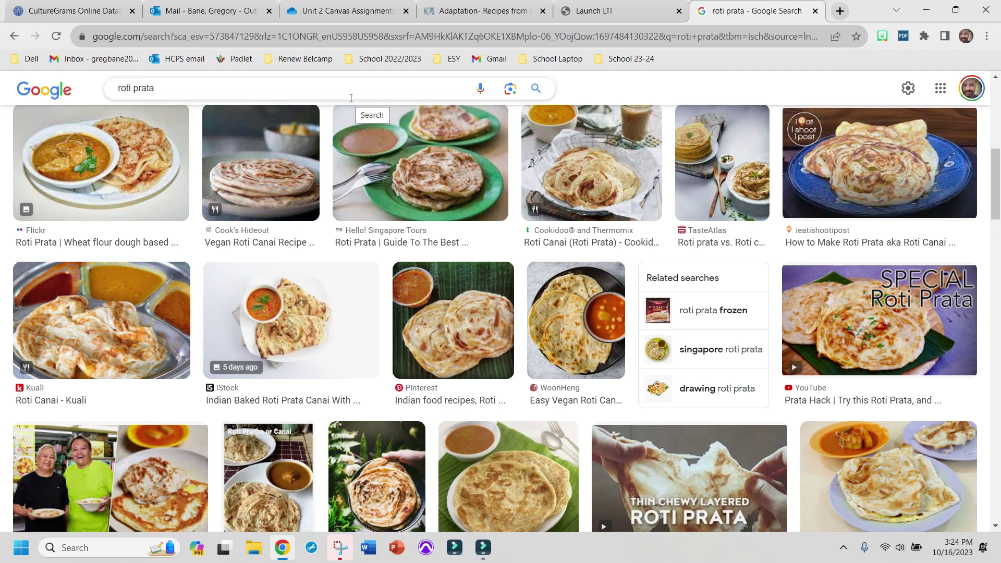
pyautogui.click(613, 11)
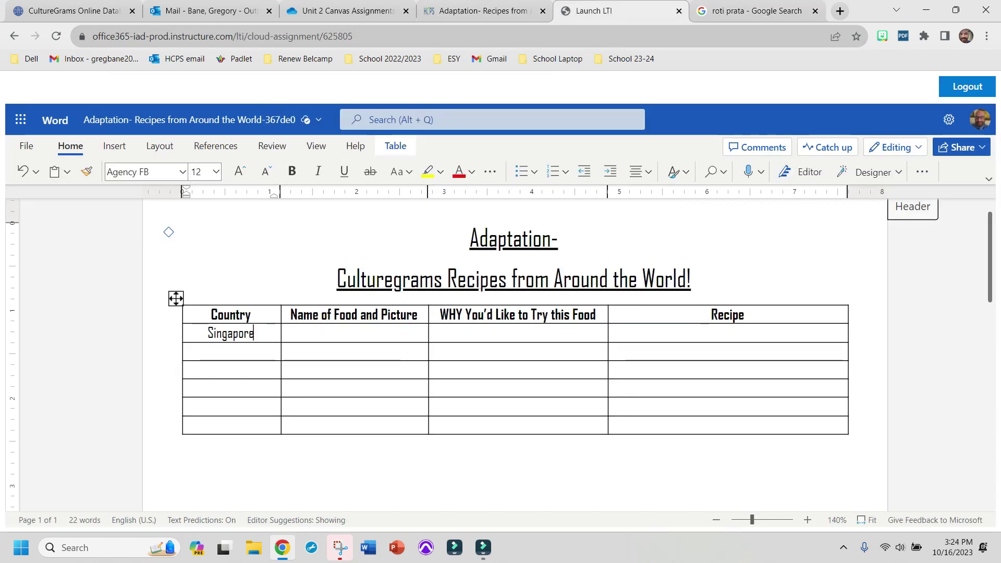
pyautogui.click(346, 334)
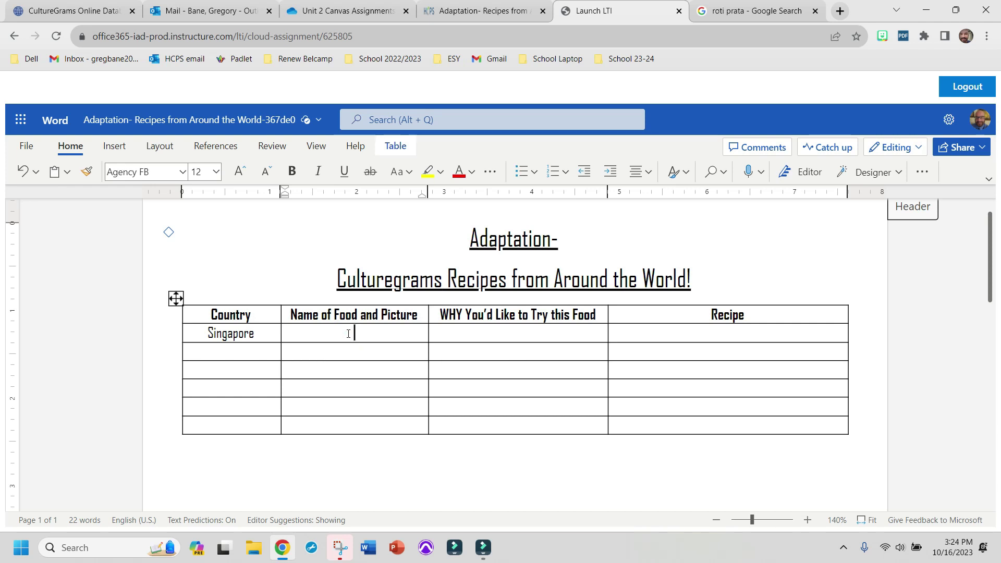
pyautogui.write('Roti Prata')
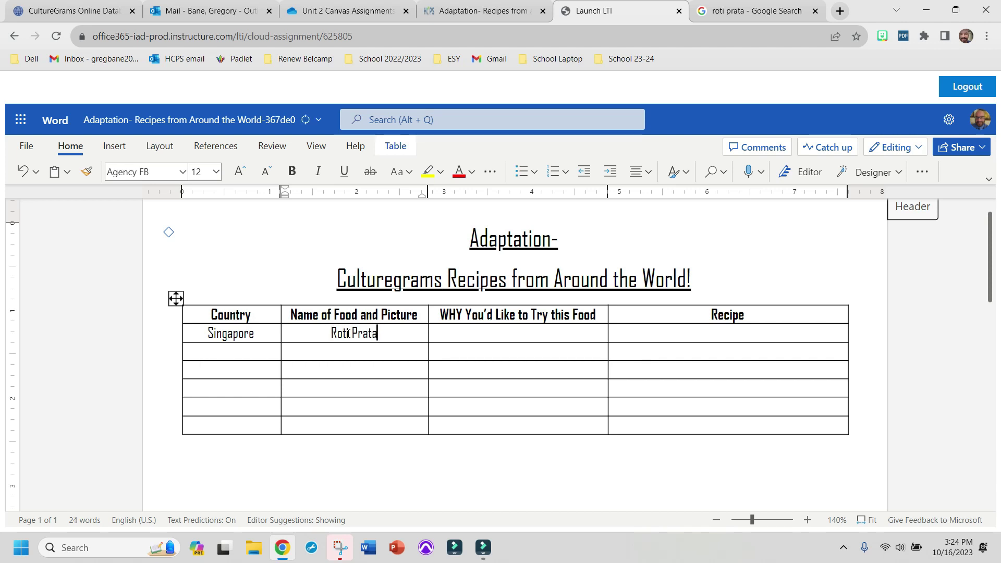
pyautogui.press('Return')
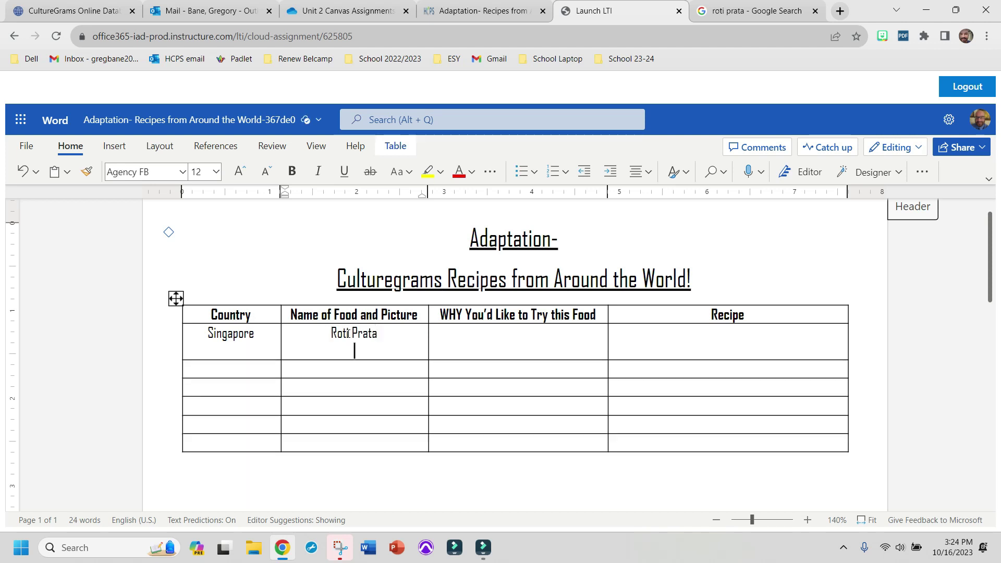
pyautogui.hotkey('ctrl', 'Tab')
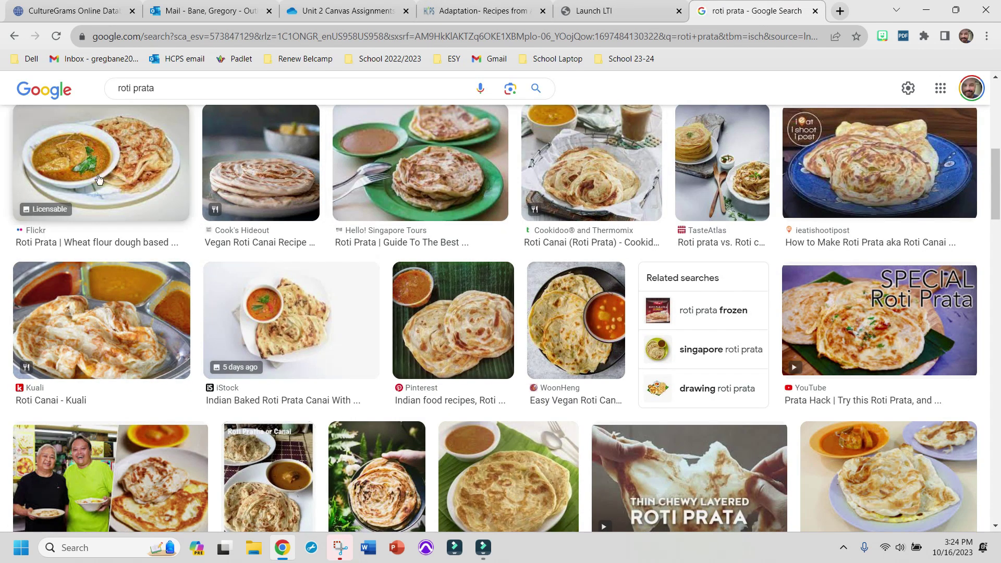
# Open the Flickr roti prata with curry photo in its own new tab.
pyautogui.scroll(2, 558, 355)
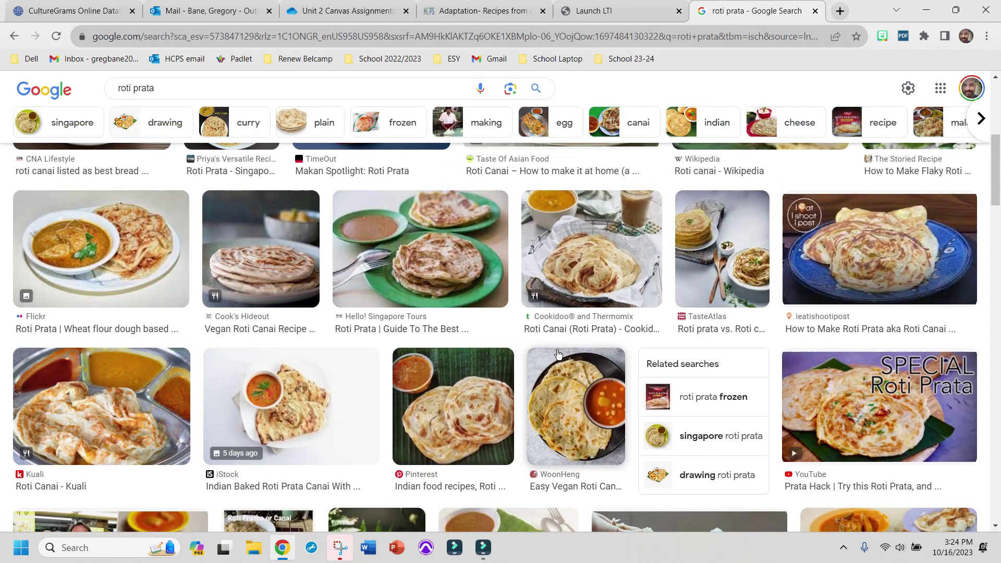
pyautogui.scroll(5, 558, 355)
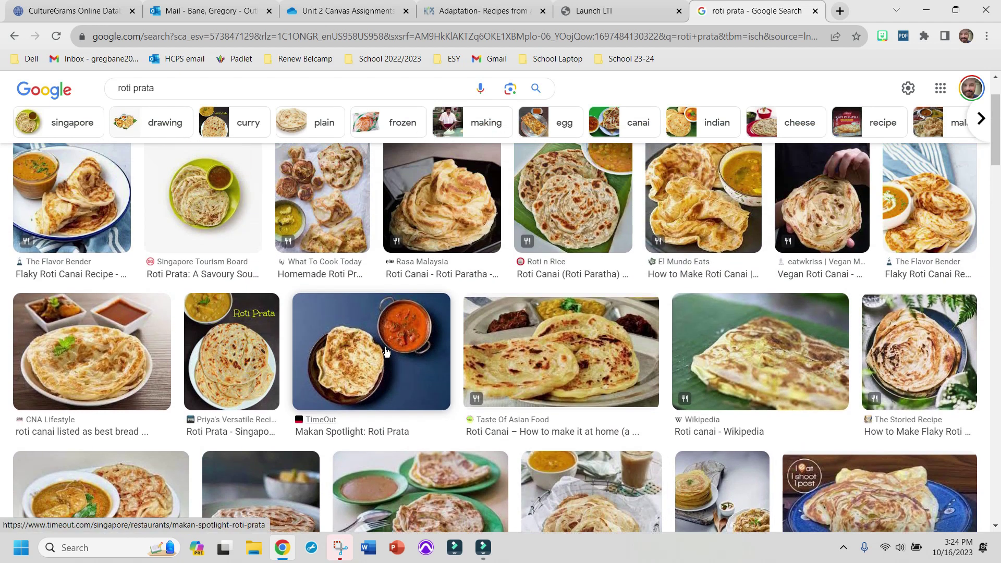
pyautogui.scroll(2, 665, 384)
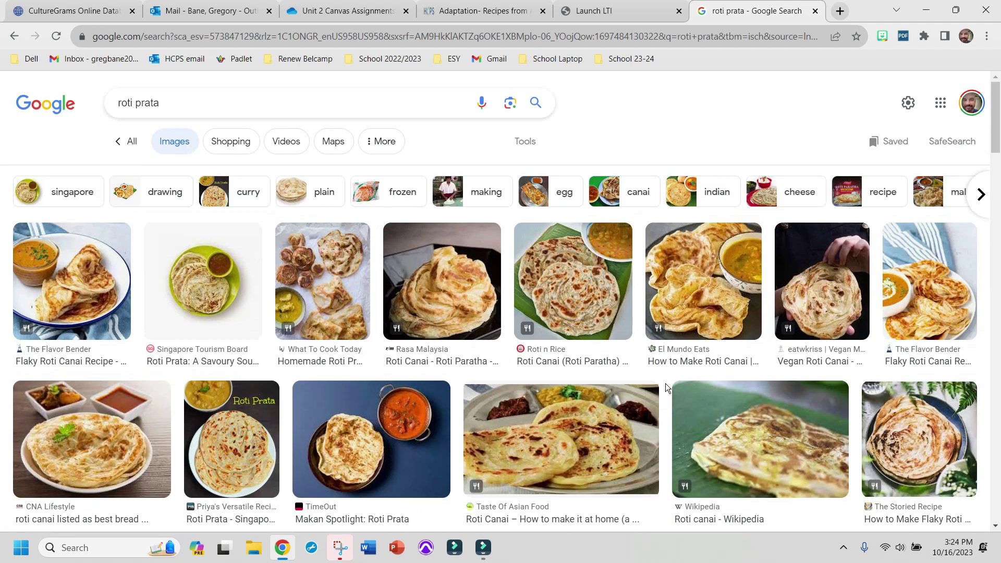
pyautogui.scroll(-5, 665, 384)
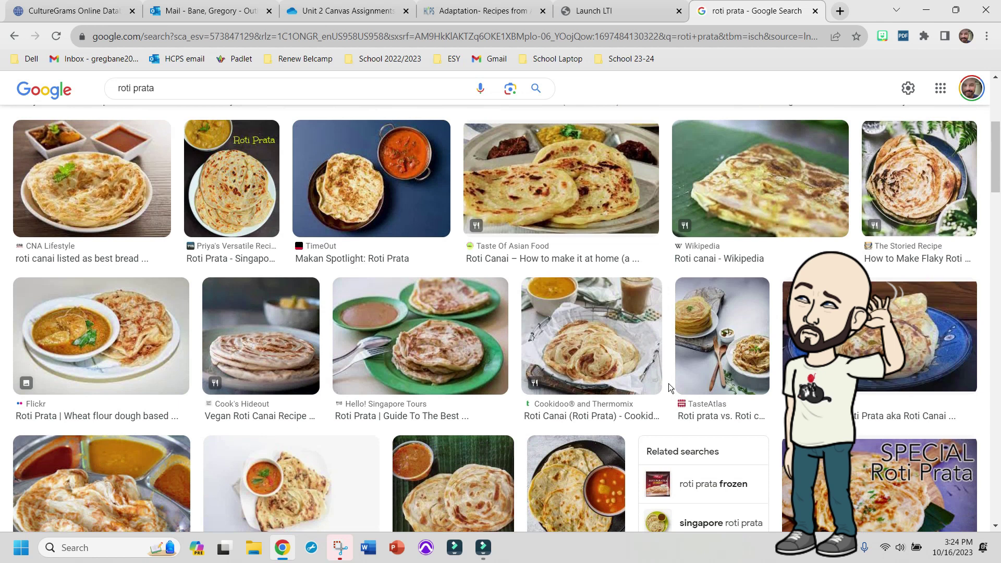
pyautogui.scroll(-2, 668, 383)
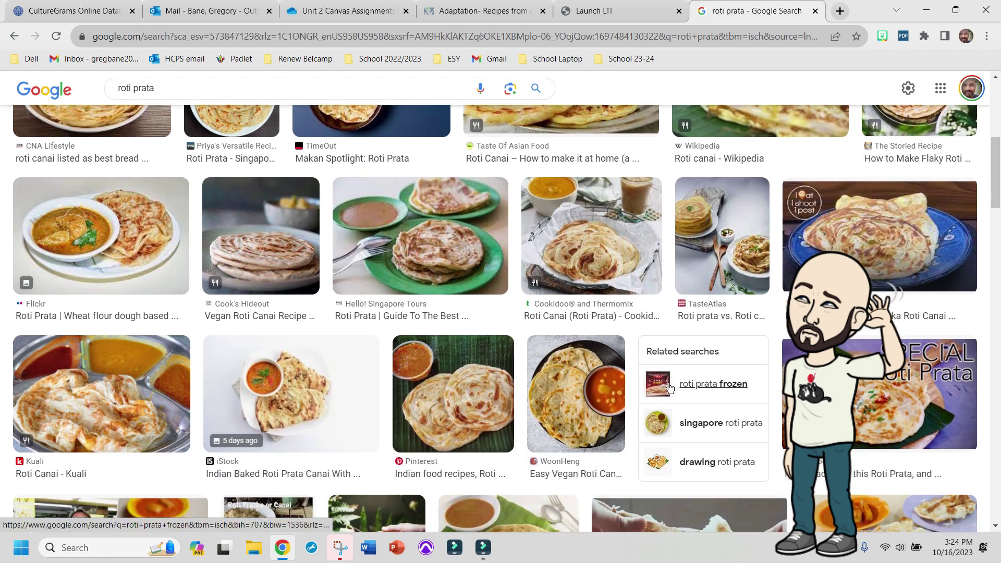
pyautogui.scroll(-7, 670, 388)
pyautogui.scroll(4, 652, 387)
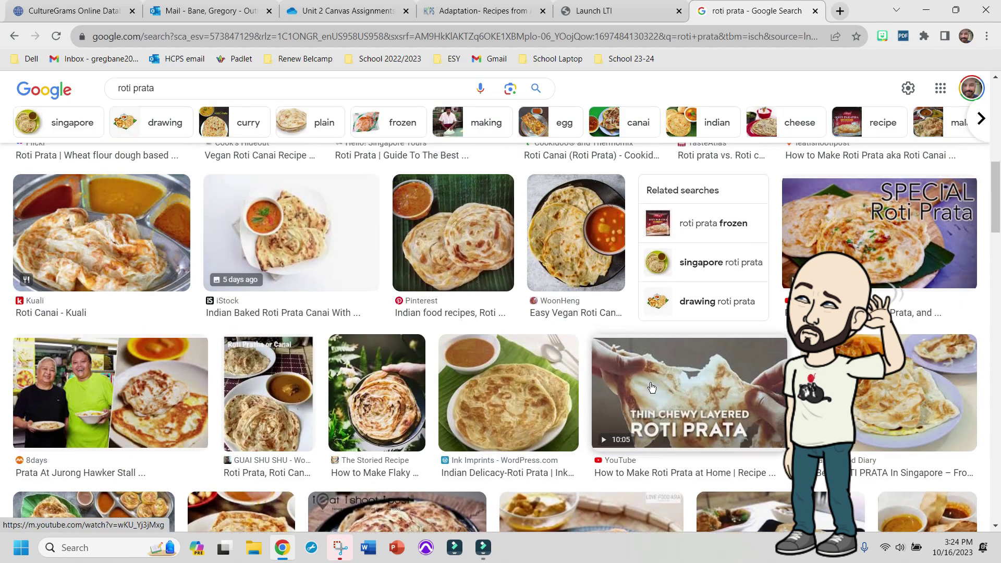
pyautogui.scroll(3, 652, 387)
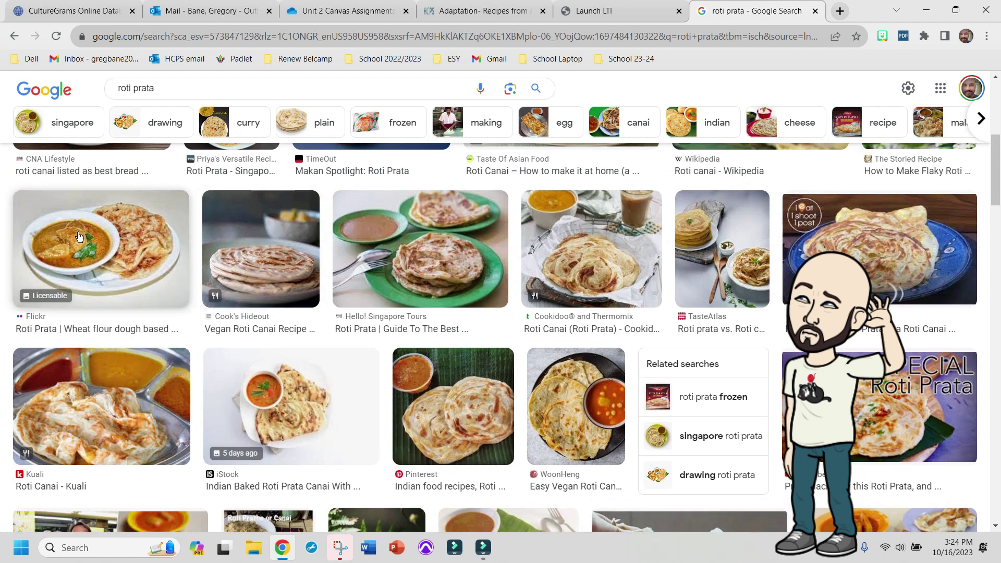
pyautogui.rightClick(126, 234)
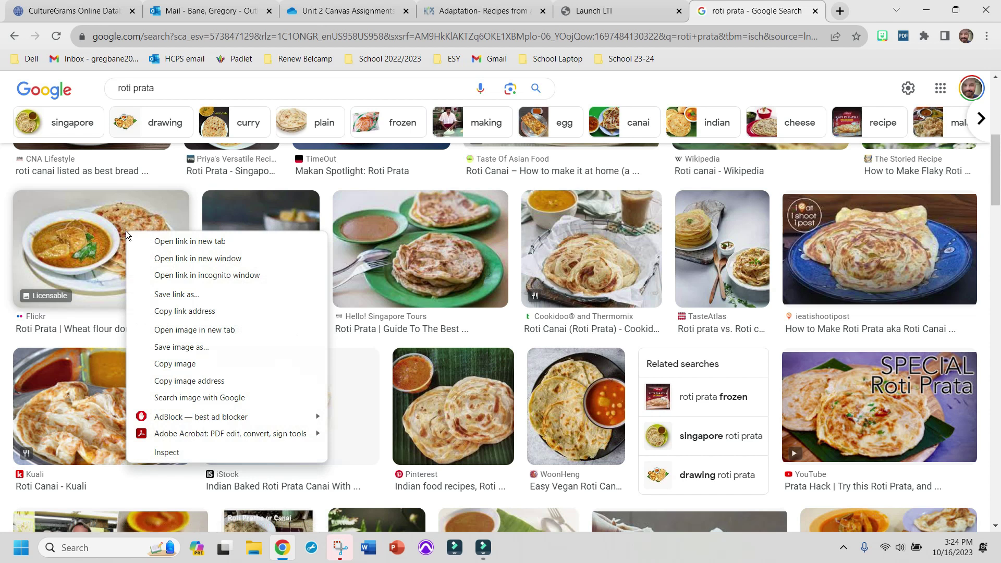
pyautogui.click(186, 330)
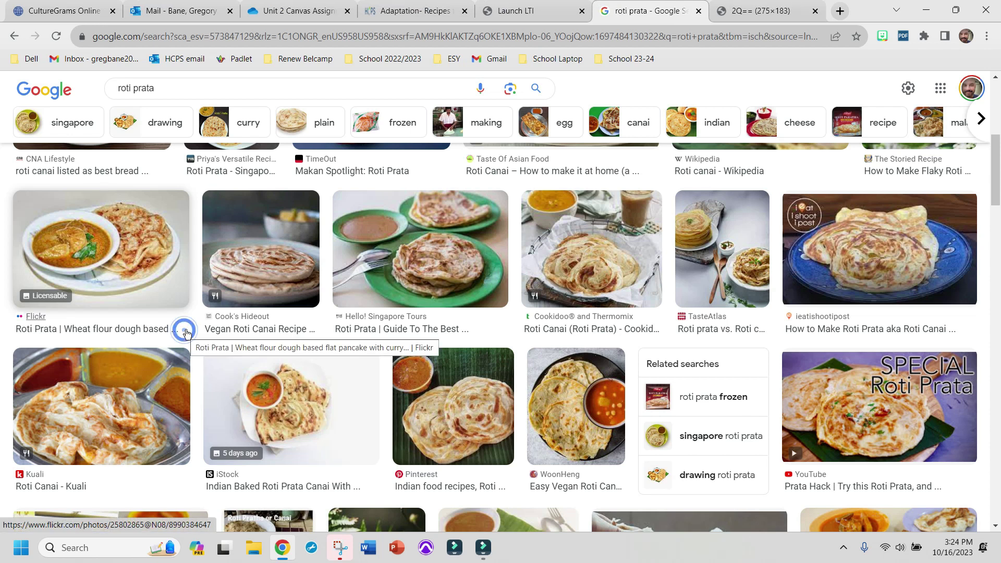
# Copy the roti prata photo from its own image tab.
pyautogui.click(777, 14)
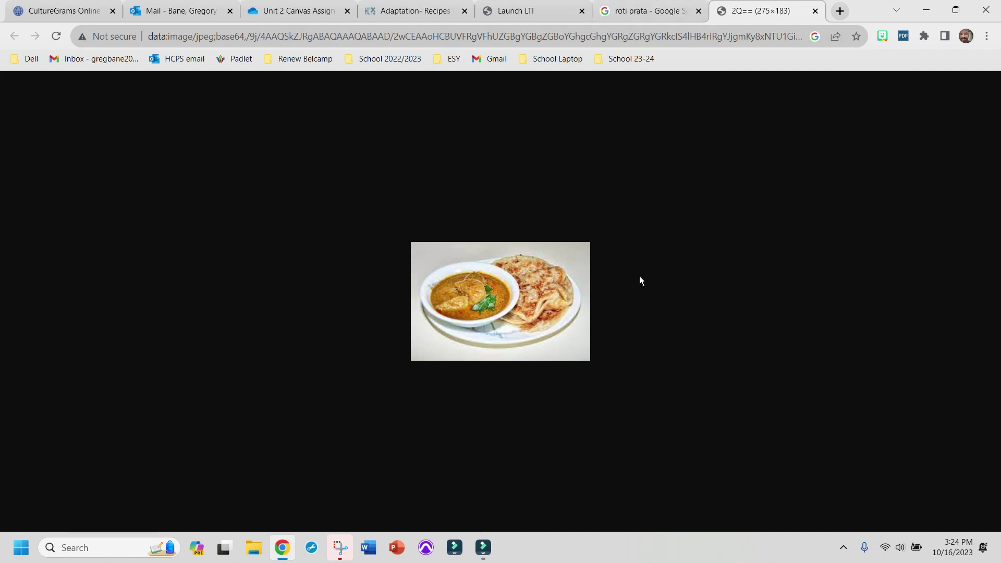
pyautogui.rightClick(563, 256)
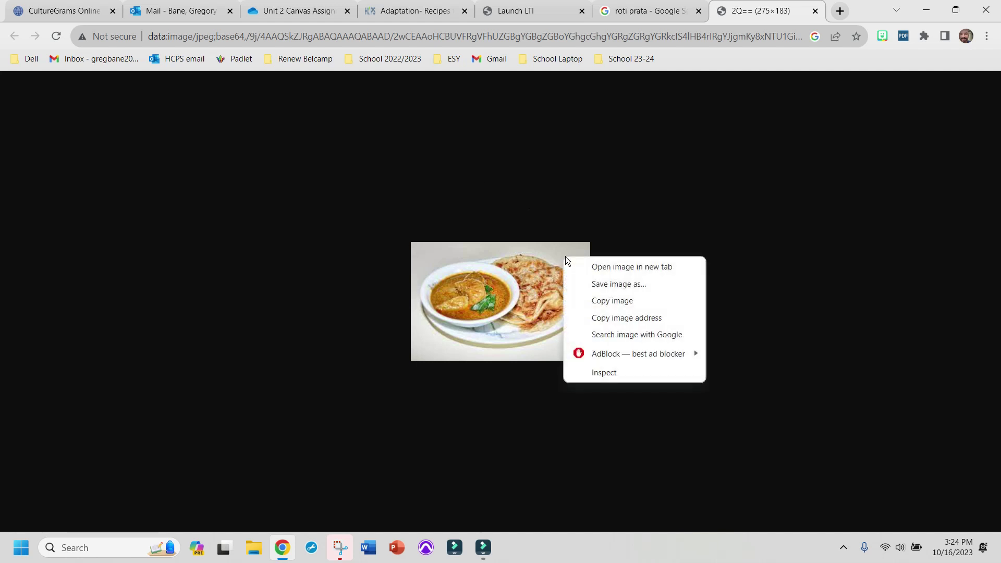
pyautogui.click(628, 307)
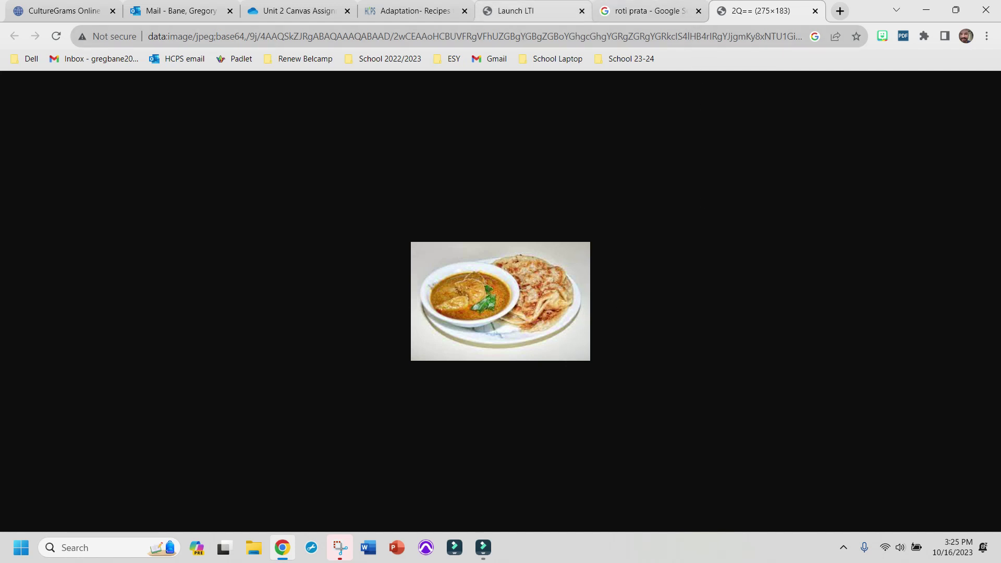
pyautogui.click(527, 11)
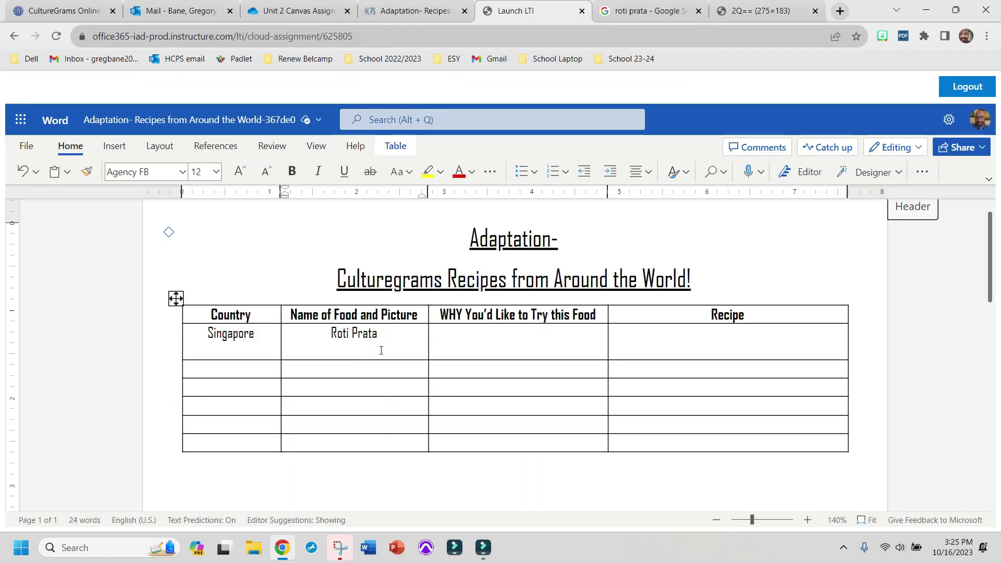
# Paste the roti prata photo beneath Roti Prata and move into the Singapore WHY cell.
pyautogui.hotkey('ctrl', 'v')
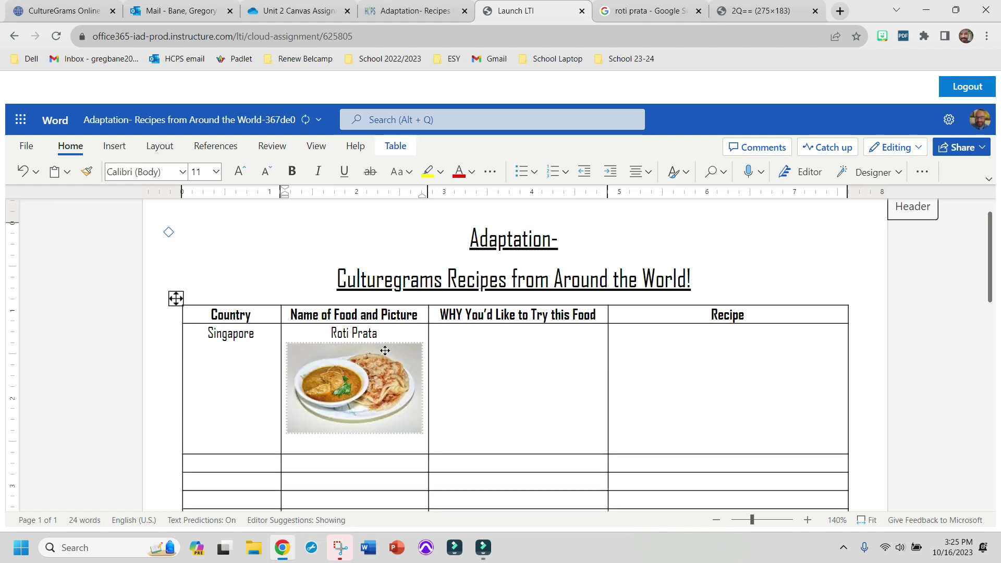
pyautogui.click(492, 343)
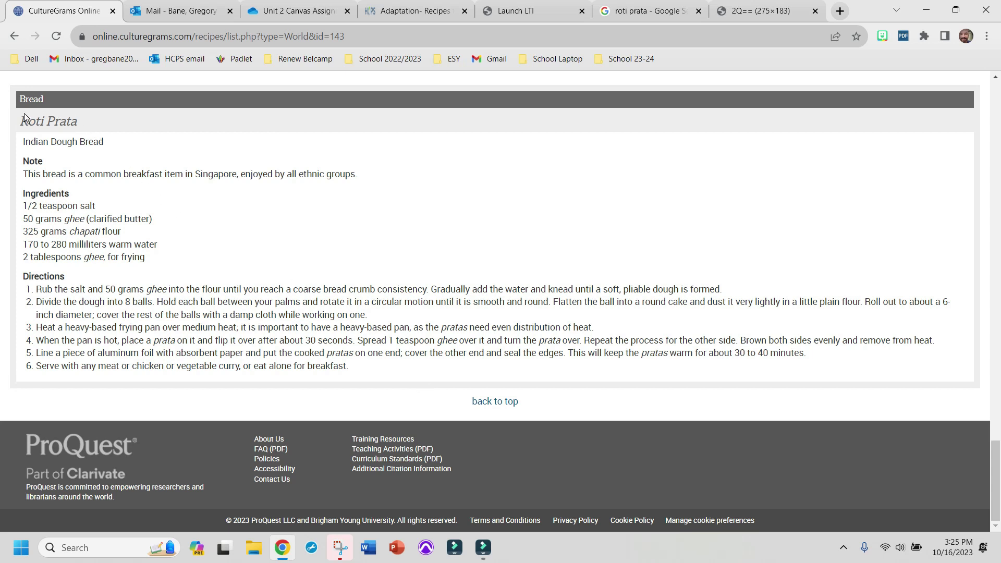
# Select the Roti Prata recipe from its title through direction 6.
pyautogui.moveTo(22, 121); pyautogui.dragTo(469, 389)
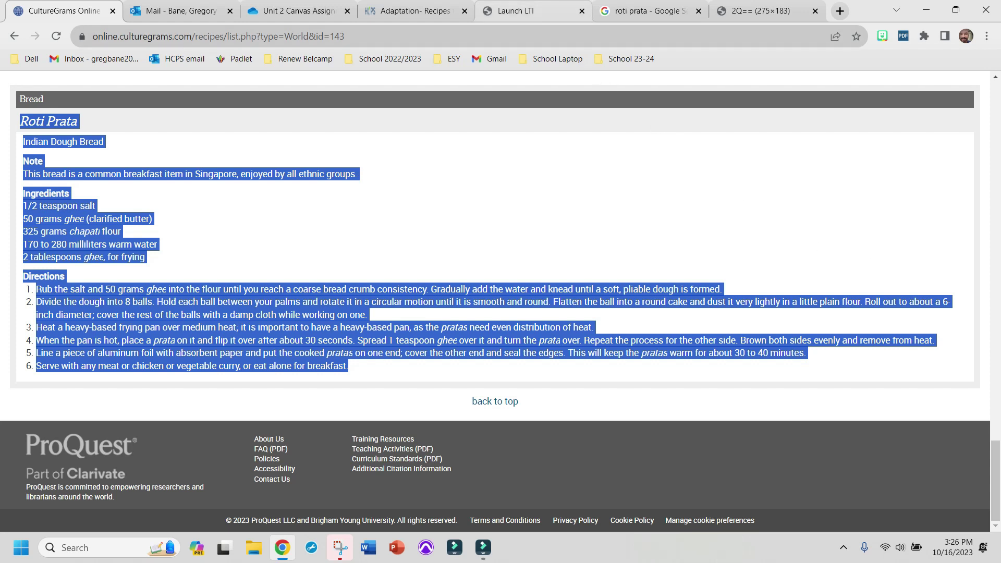
pyautogui.click(553, 11)
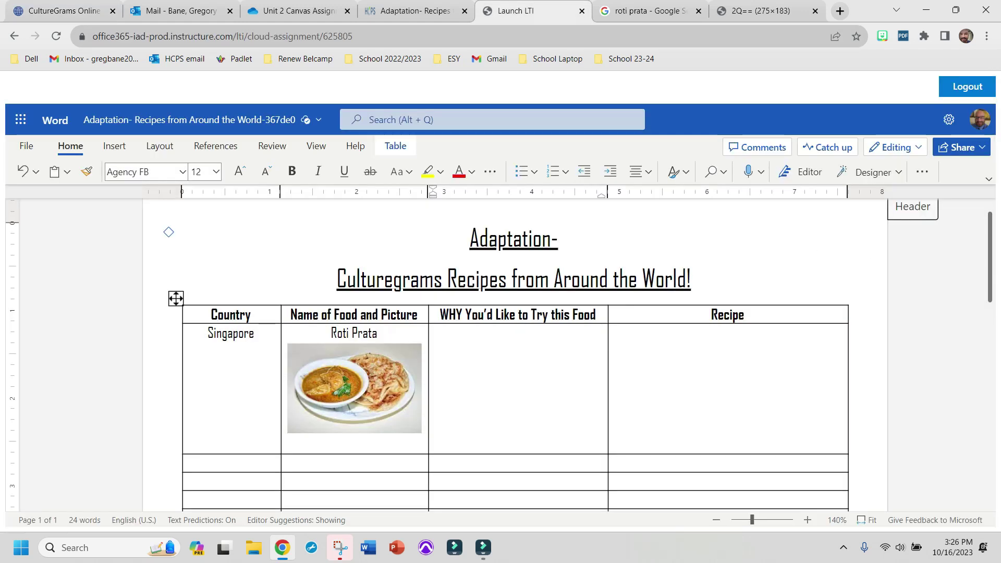
pyautogui.click(728, 334)
pyautogui.hotkey('ctrl', 'v')
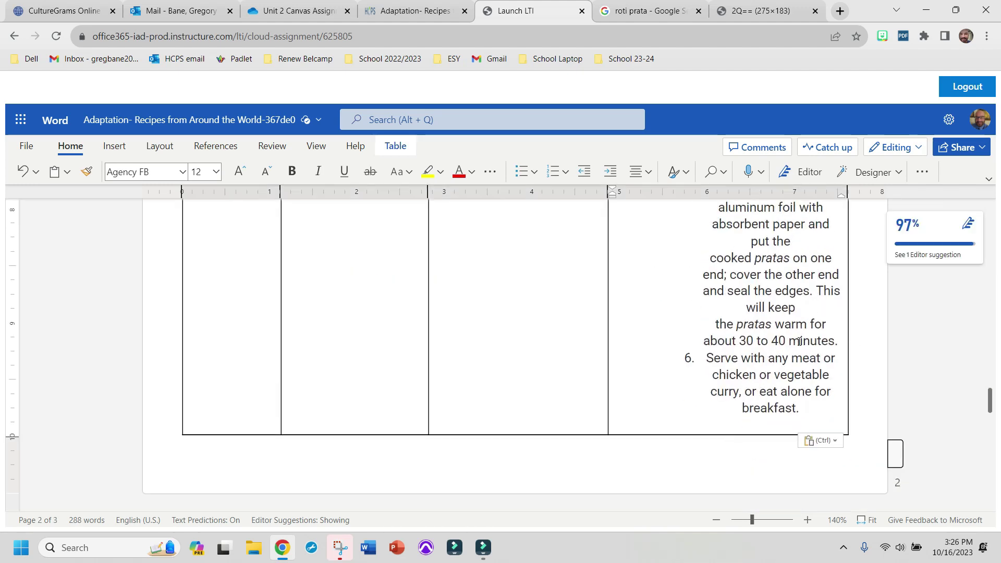
pyautogui.scroll(10, 852, 344)
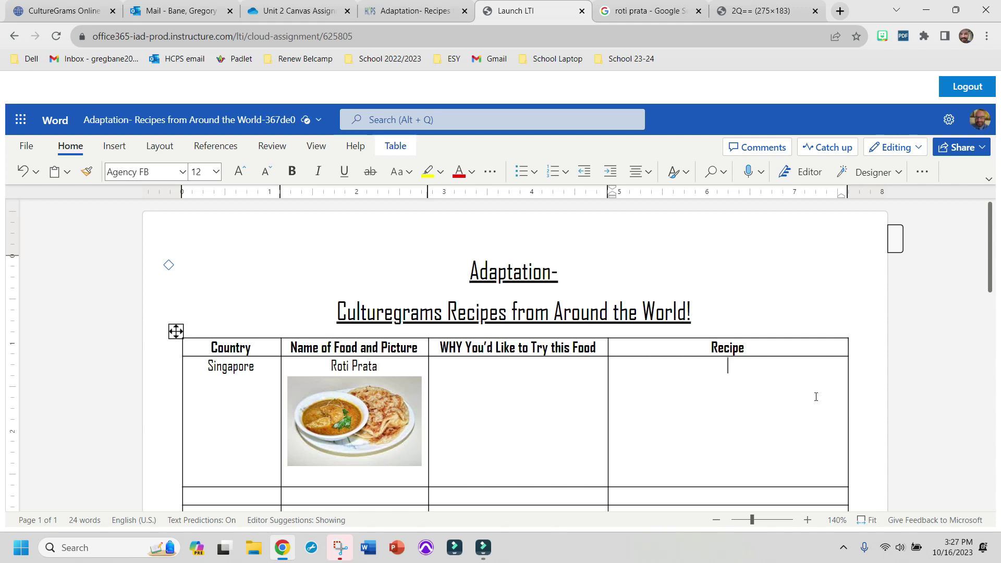
pyautogui.hotkey('ctrl', 'v')
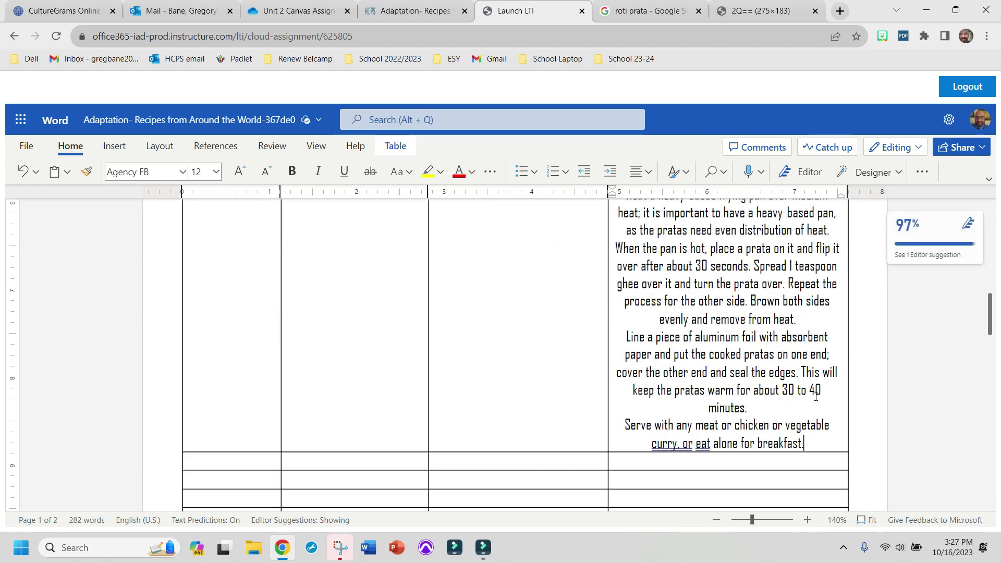
# Review the pasted Roti Prata recipe, then move to the first empty row's first cell.
pyautogui.scroll(7, 817, 397)
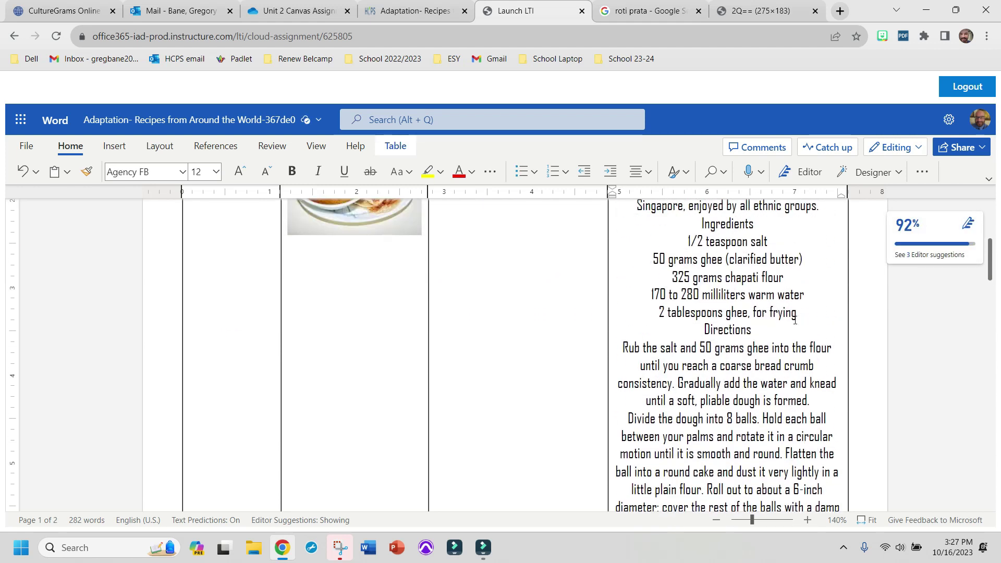
pyautogui.scroll(3, 795, 320)
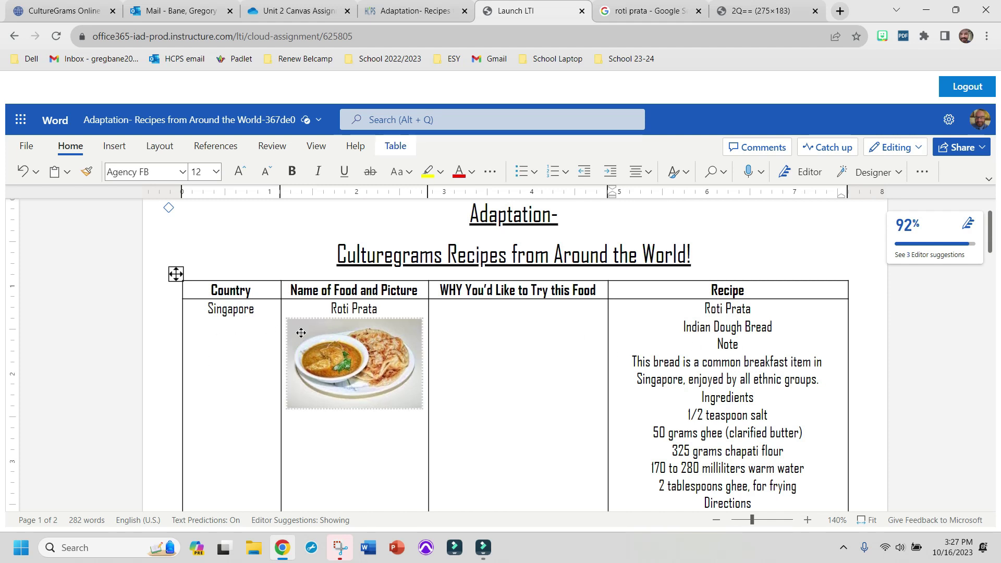
pyautogui.scroll(-1, 511, 366)
pyautogui.scroll(-15, 511, 366)
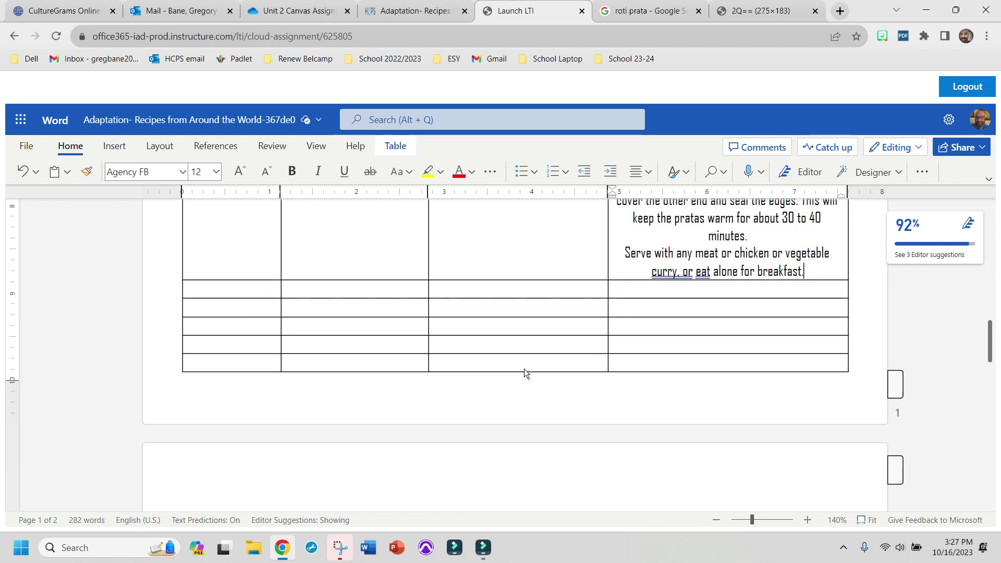
pyautogui.scroll(2, 387, 317)
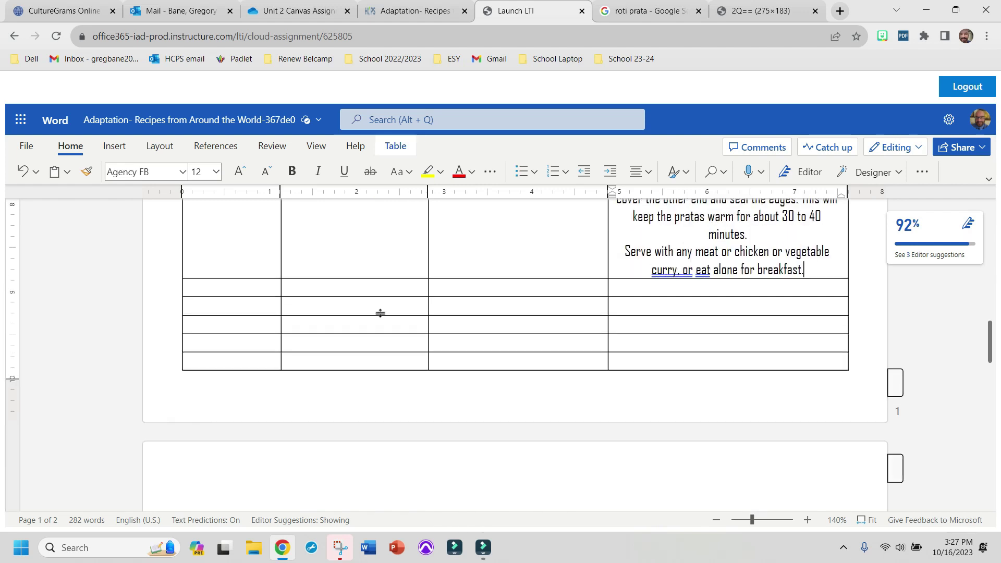
pyautogui.click(248, 288)
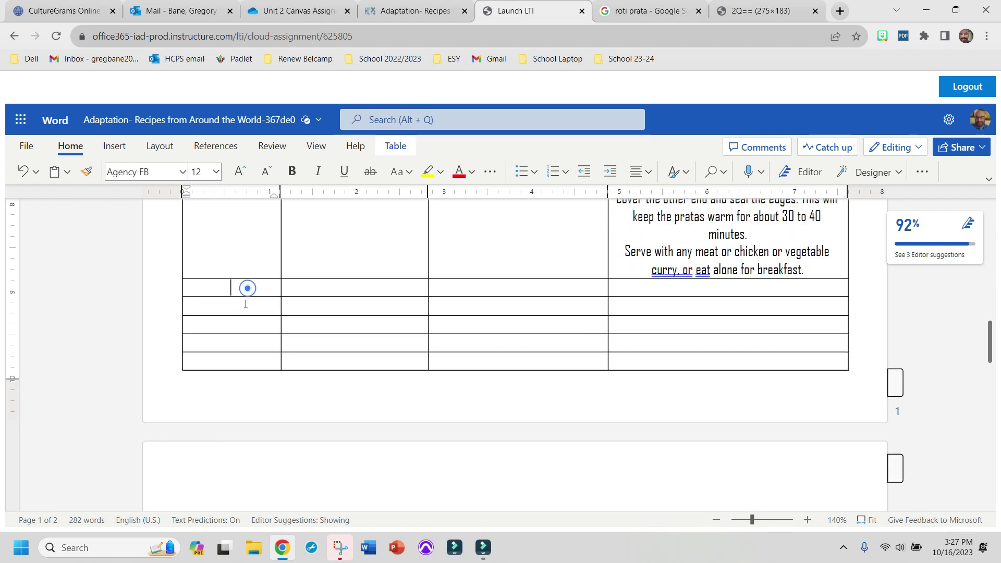
pyautogui.click(244, 363)
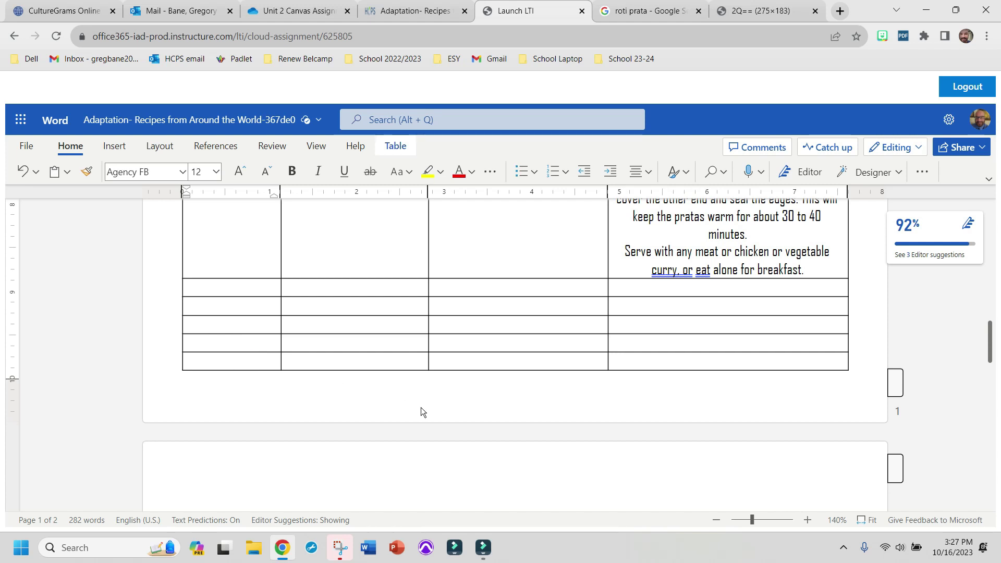